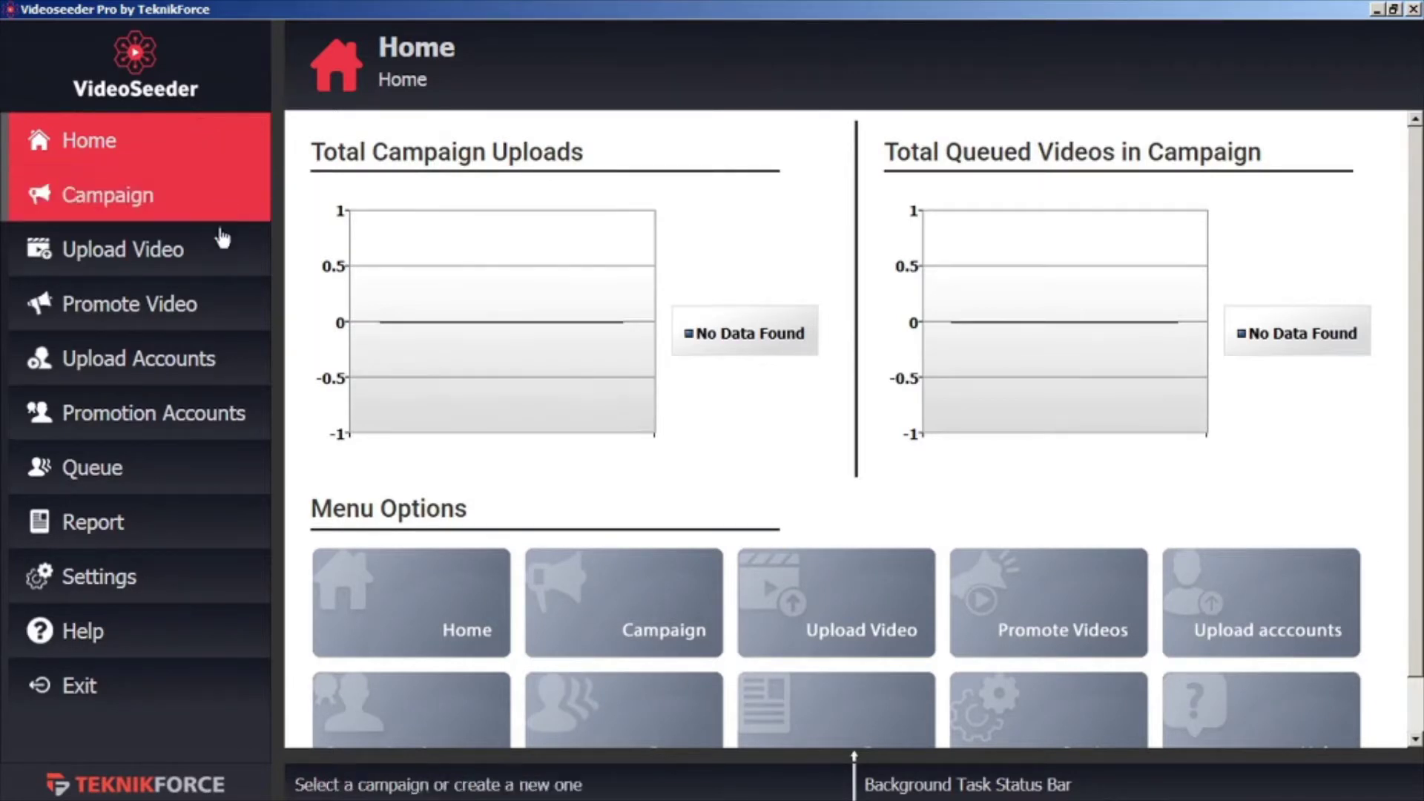
Start adding a new upload account with YouTube as the platform
{"action": "left_click", "coordinate": [213, 376]}
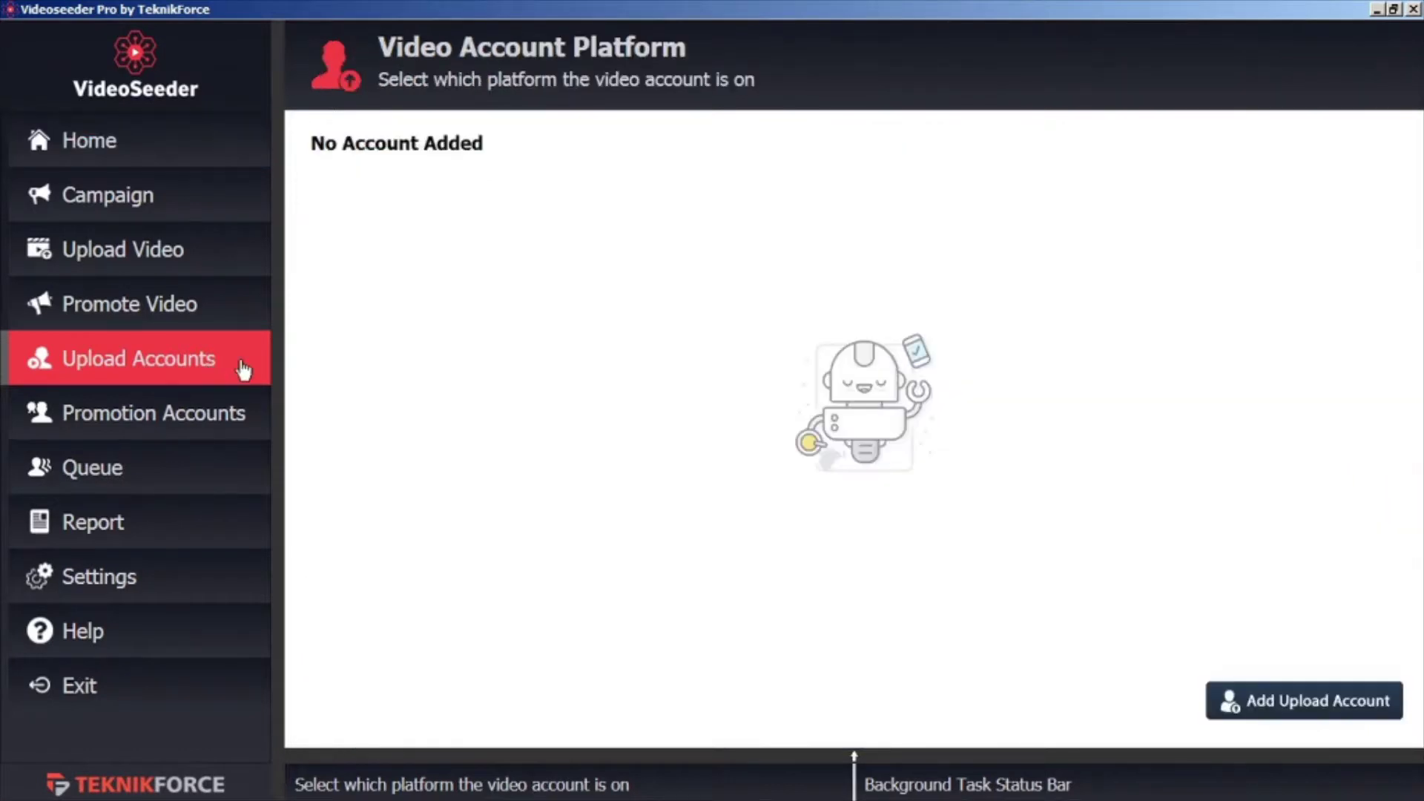
{"action": "left_click", "coordinate": [1305, 715]}
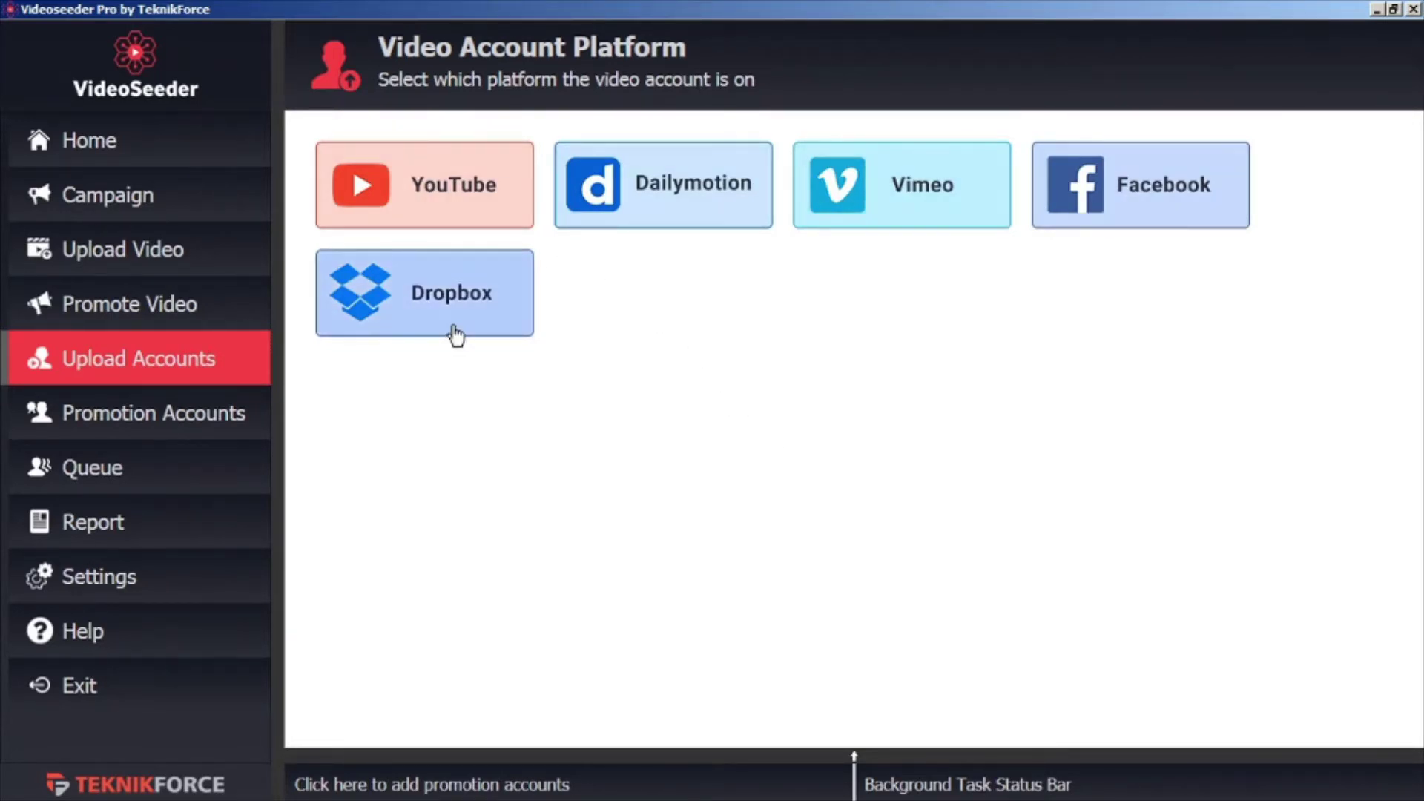
{"action": "left_click", "coordinate": [447, 206]}
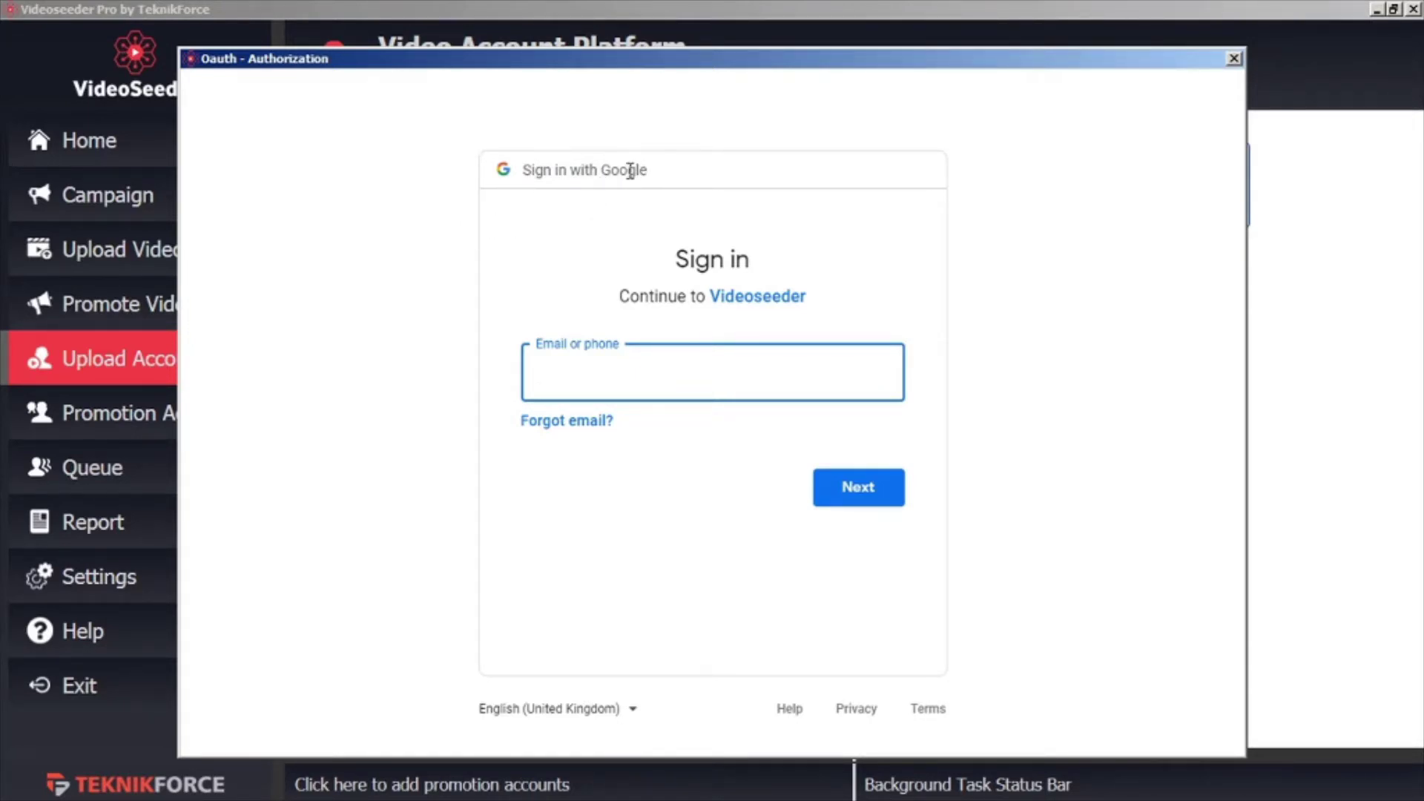
Sign in with the Google account and allow access, then begin adding another upload account
{"action": "type", "text": "@gmail.com"}
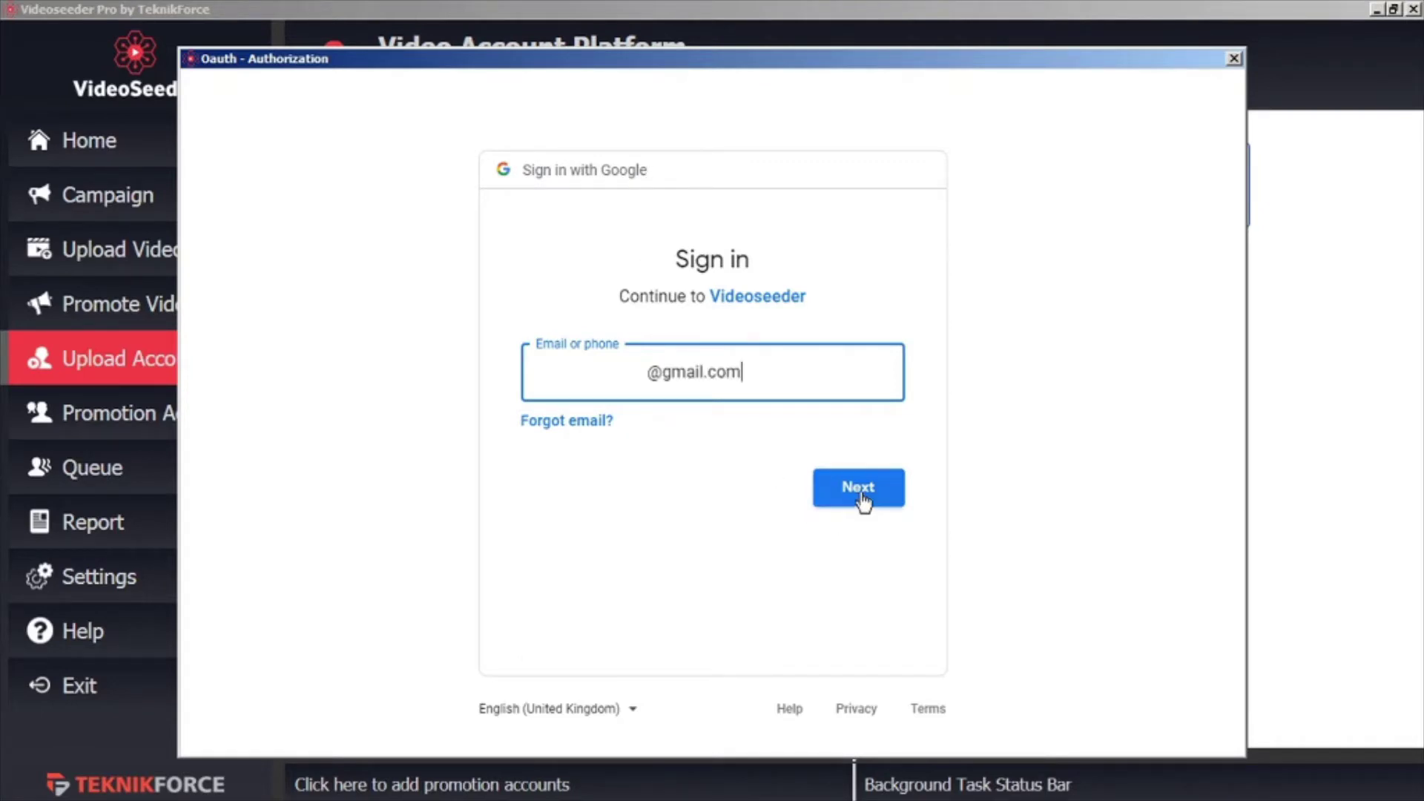
{"action": "left_click", "coordinate": [862, 502]}
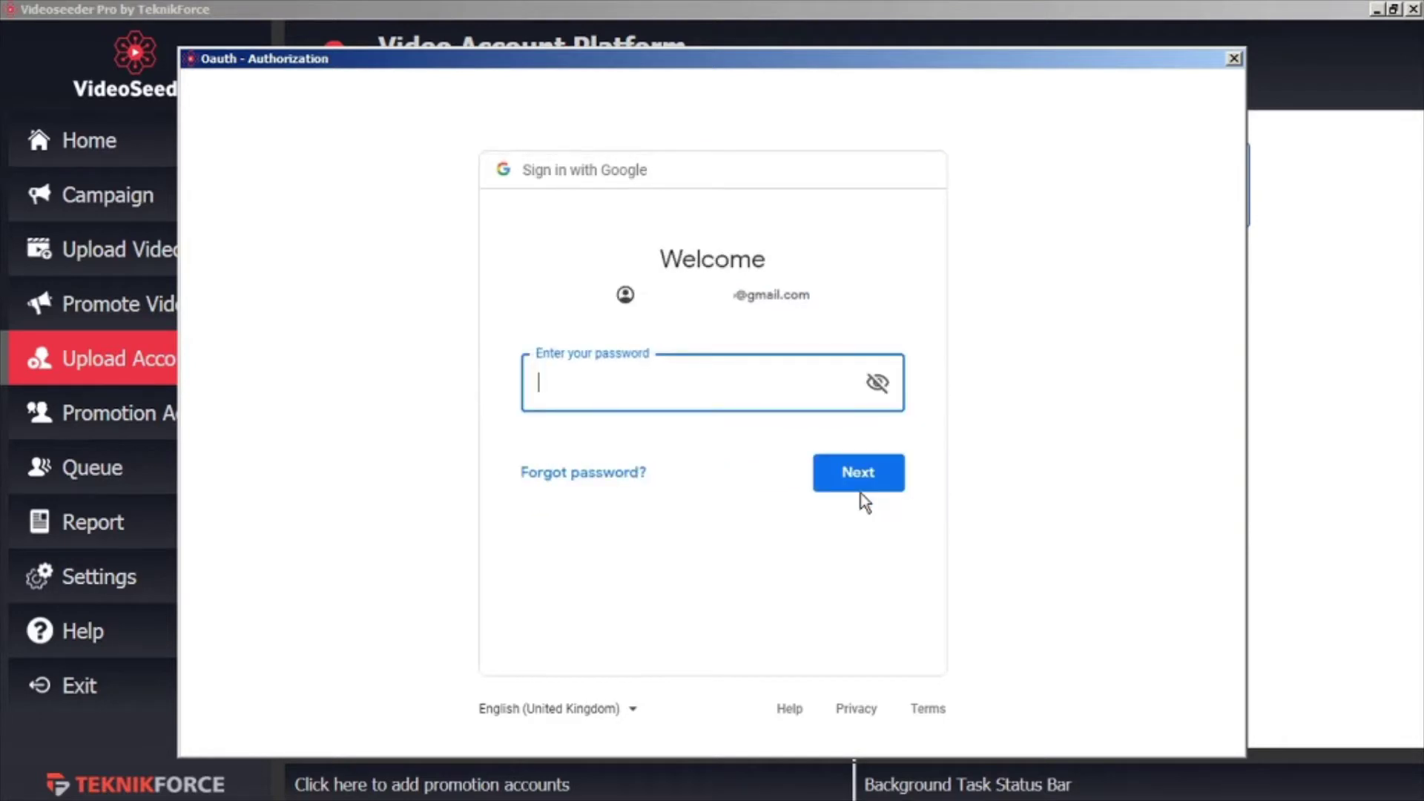
{"action": "key", "text": "ctrl+v"}
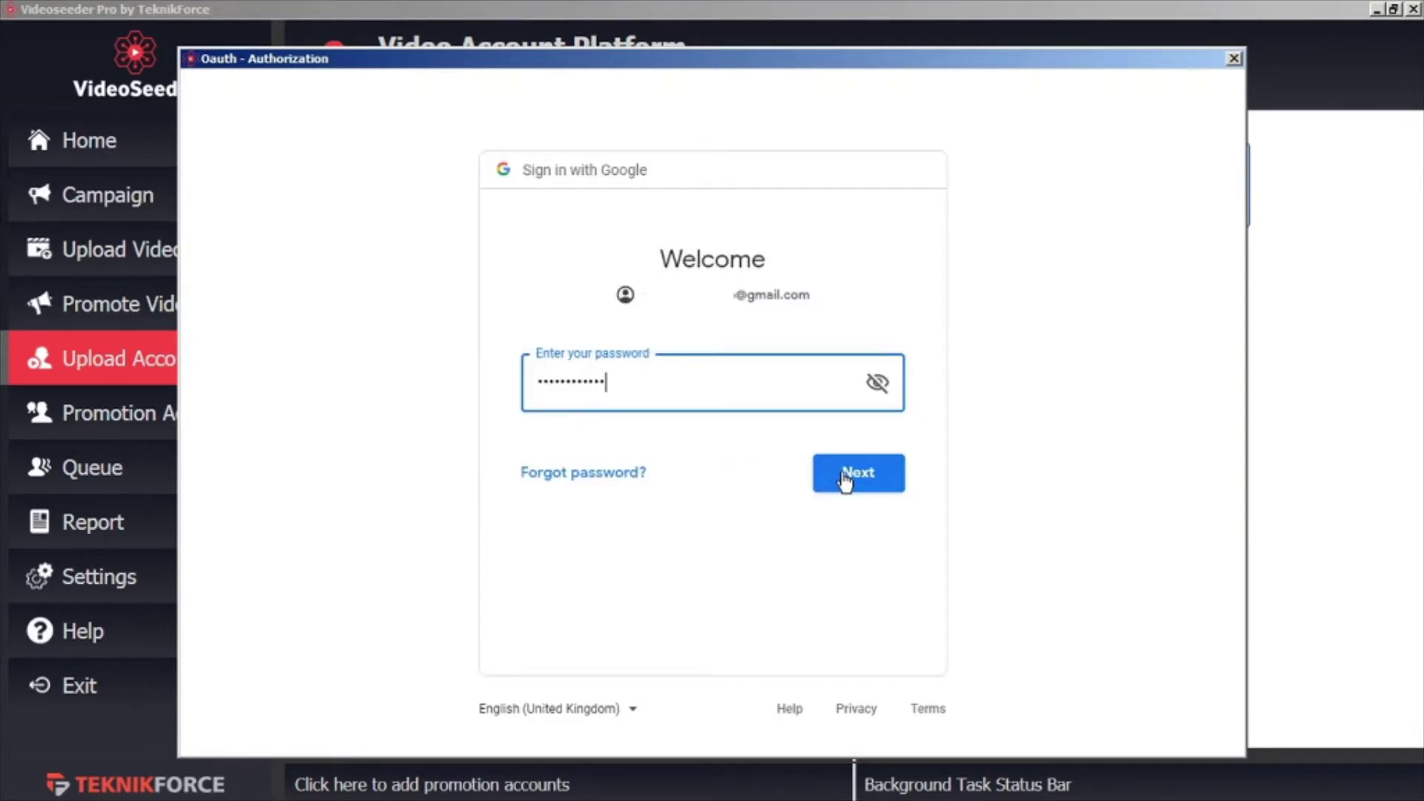
{"action": "left_click", "coordinate": [843, 476]}
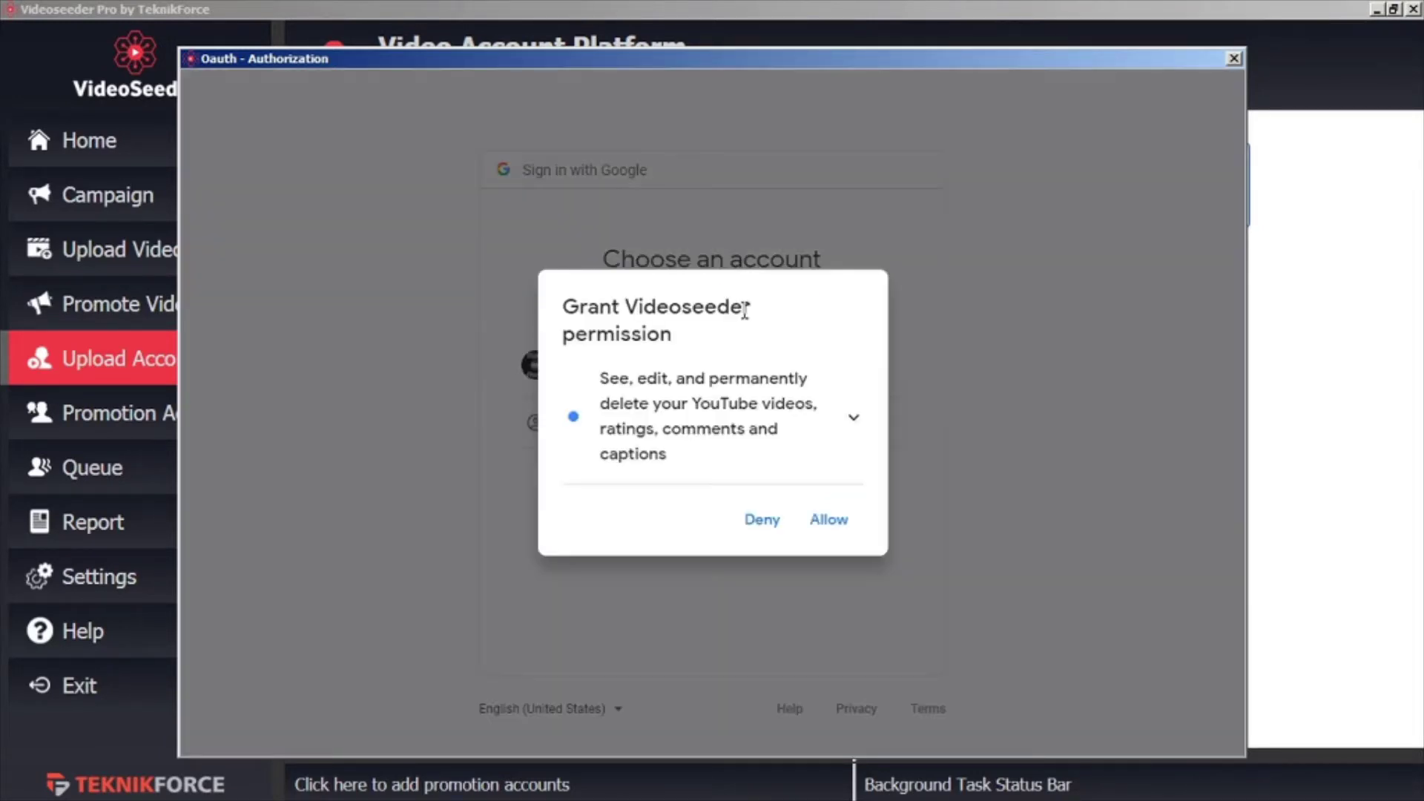
{"action": "left_click", "coordinate": [830, 521]}
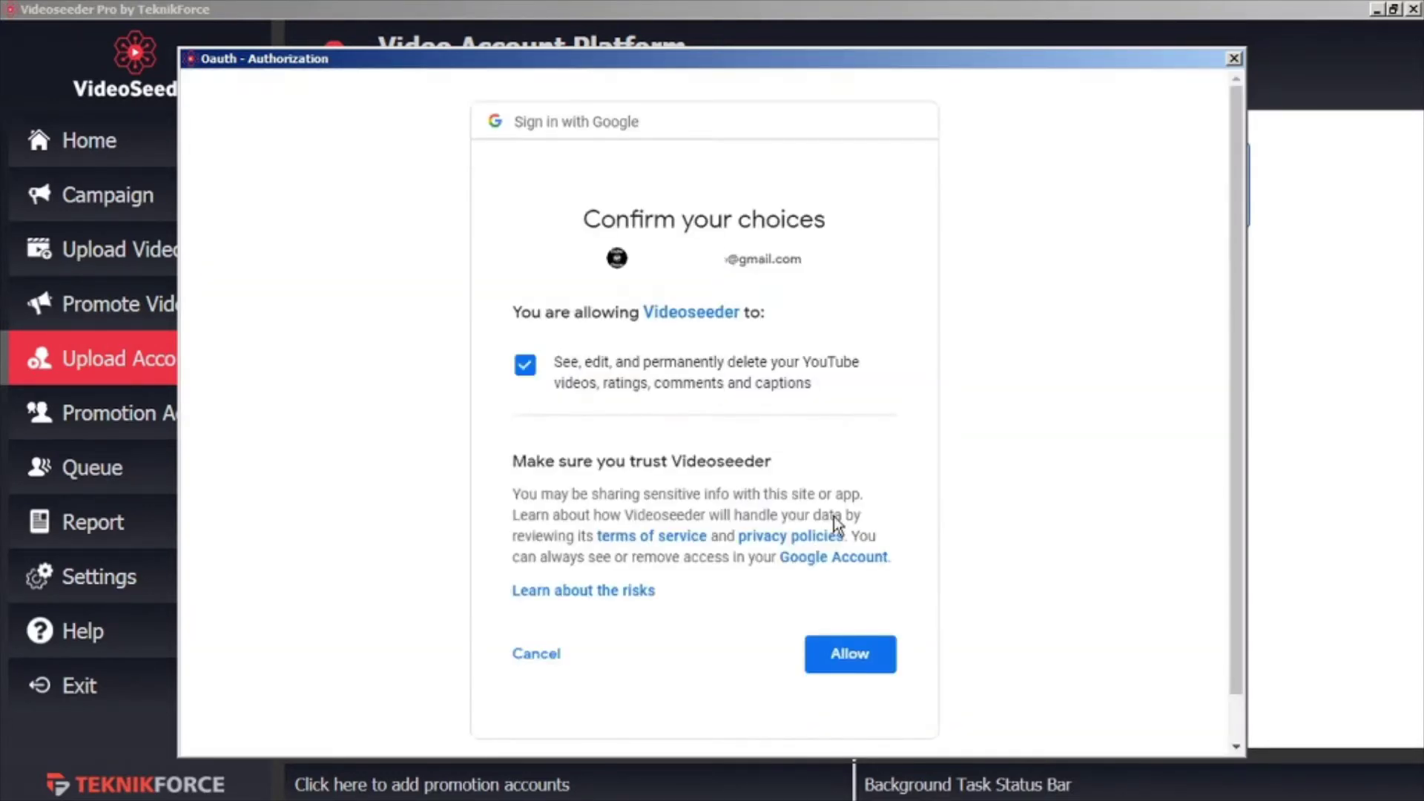
{"action": "left_click", "coordinate": [863, 656]}
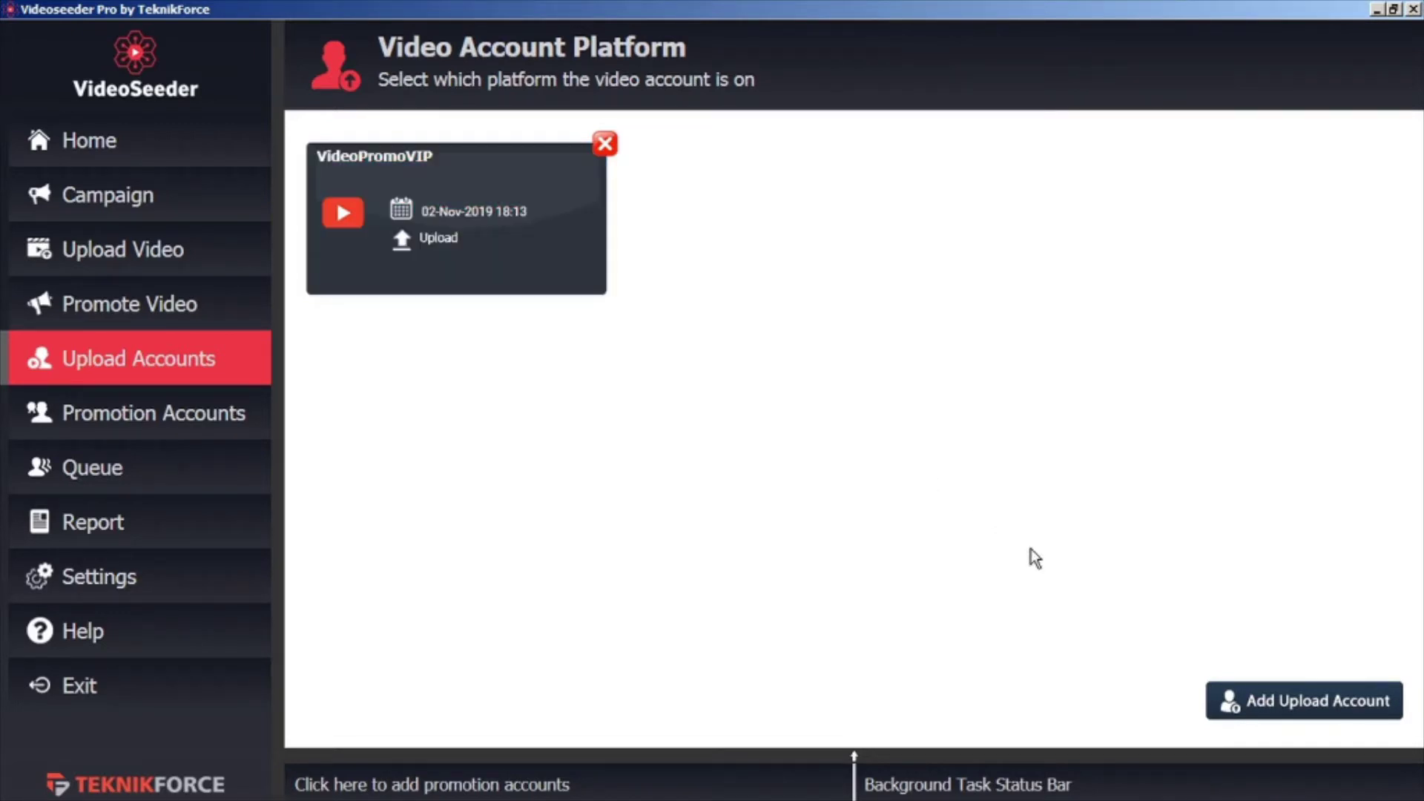
{"action": "left_click", "coordinate": [1269, 709]}
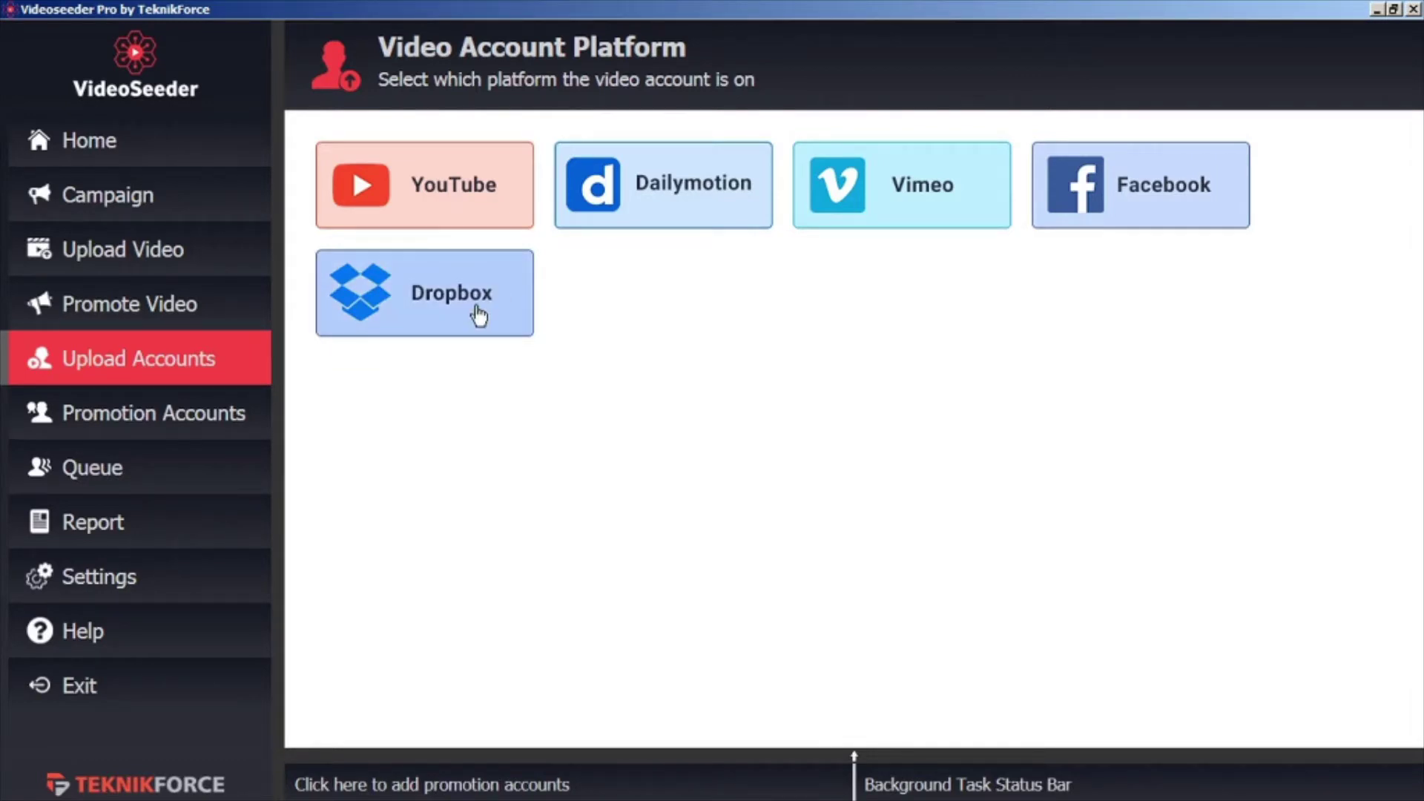
Start adding a new promotion account with Facebook as the platform
{"action": "left_click", "coordinate": [191, 415]}
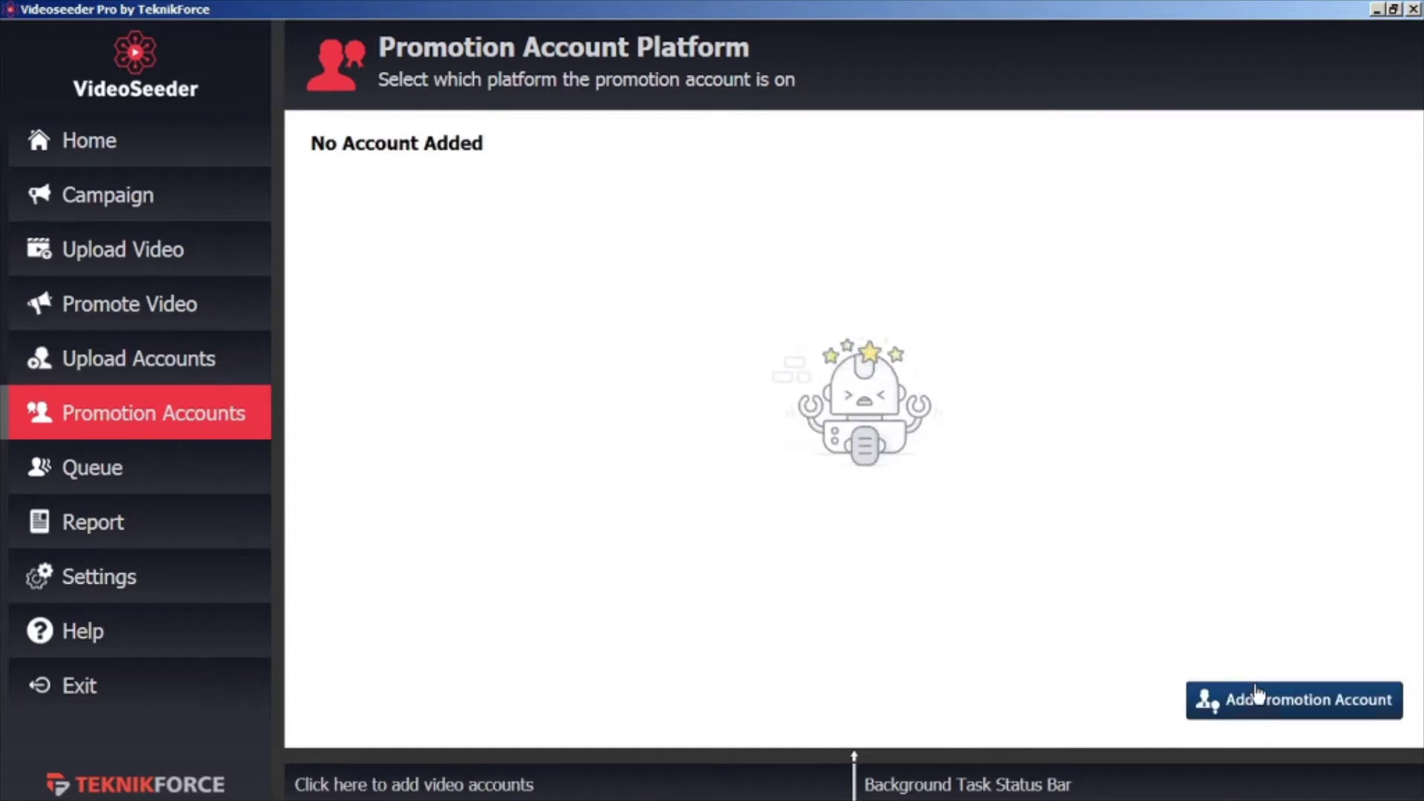
{"action": "left_click", "coordinate": [1258, 697]}
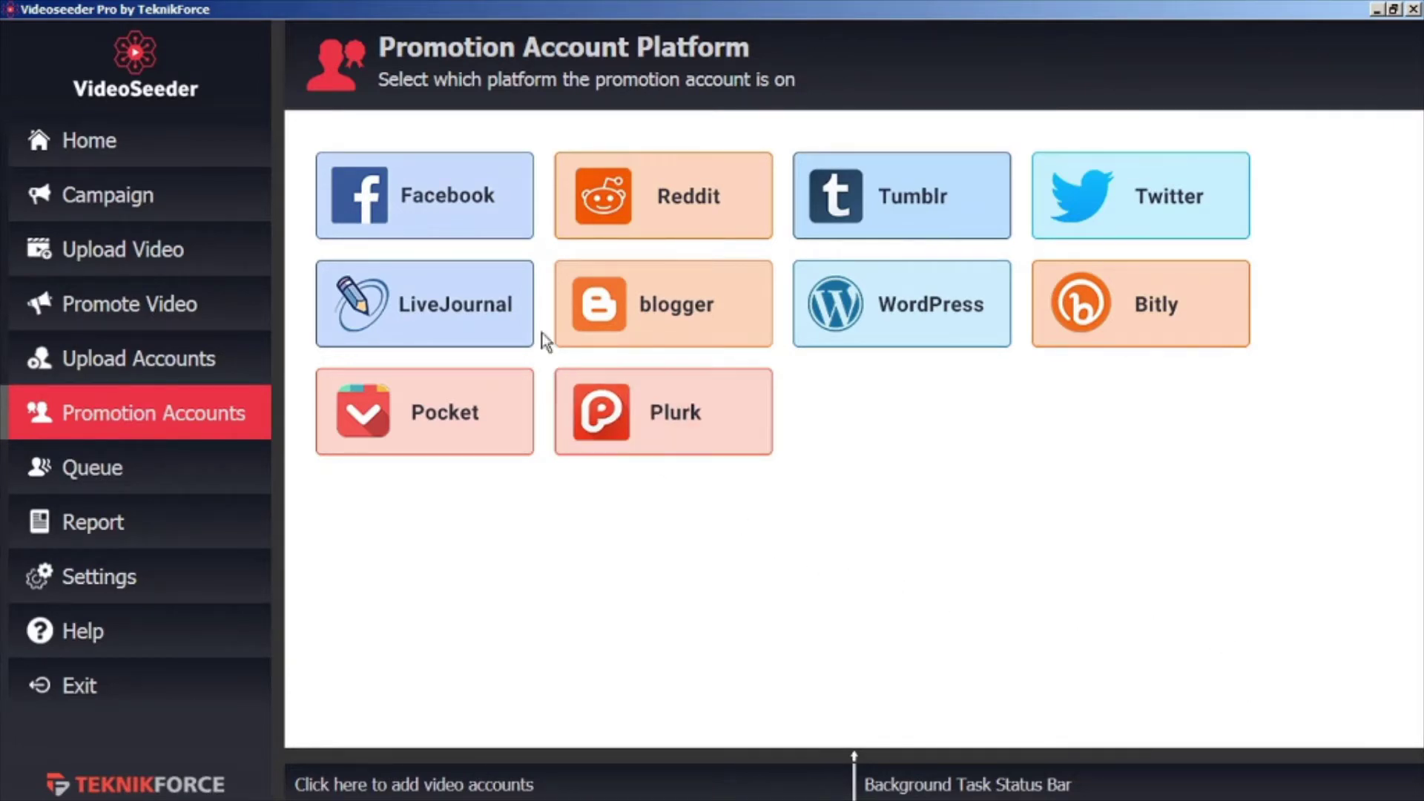
{"action": "left_click", "coordinate": [452, 199]}
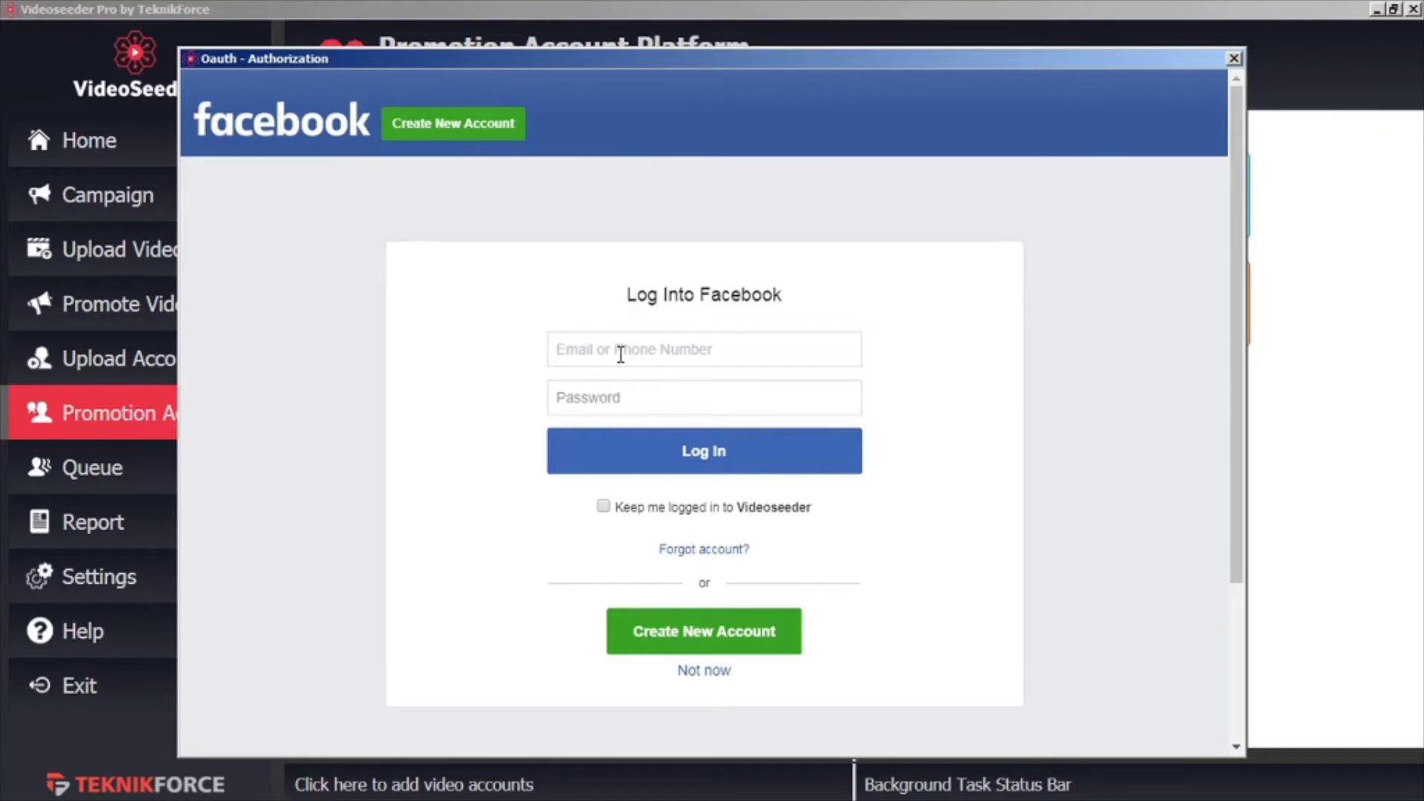
Log in to Facebook with the account e-mail and password
{"action": "key", "text": "ctrl+v"}
{"action": "left_click", "coordinate": [600, 403]}
{"action": "type", "text": "••••••••••••"}
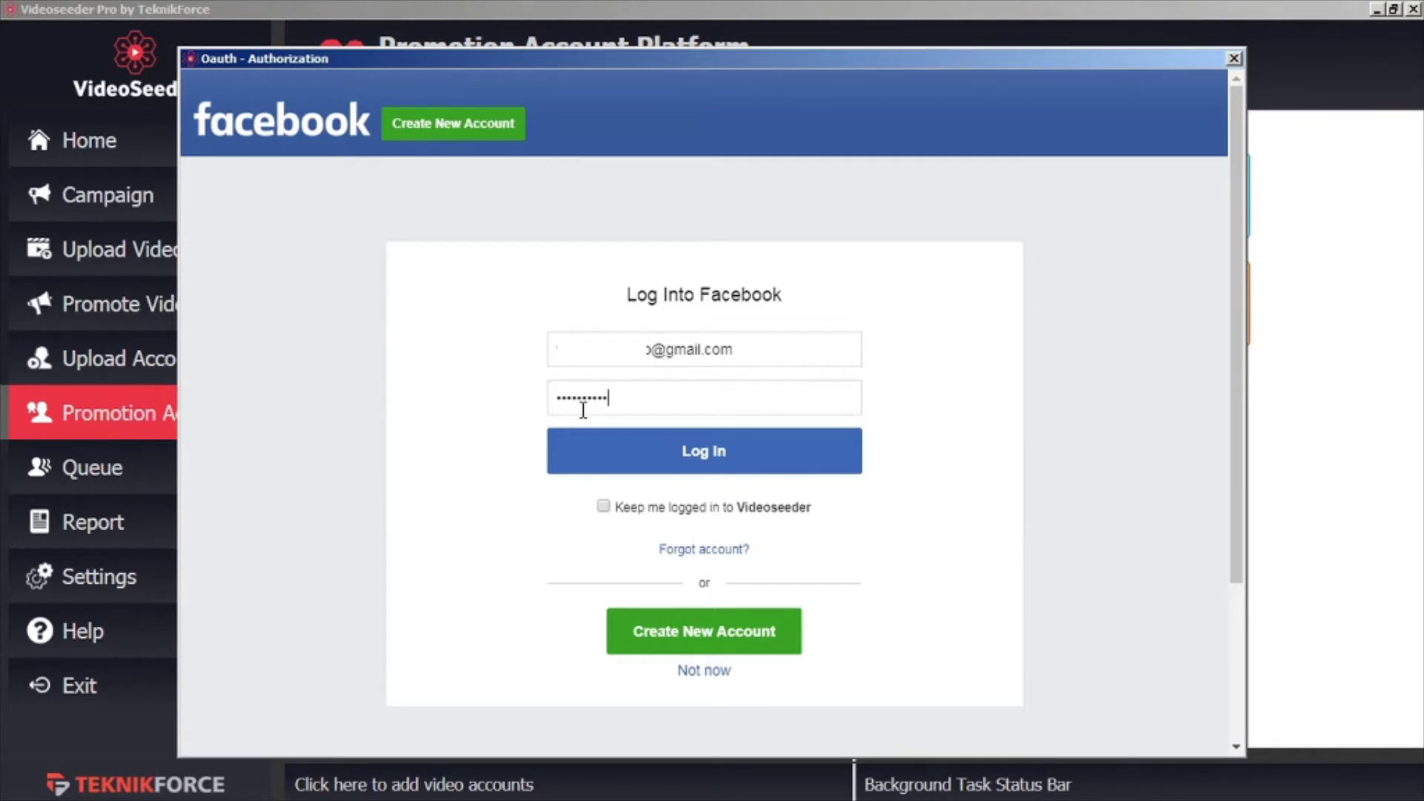
{"action": "left_click", "coordinate": [683, 461]}
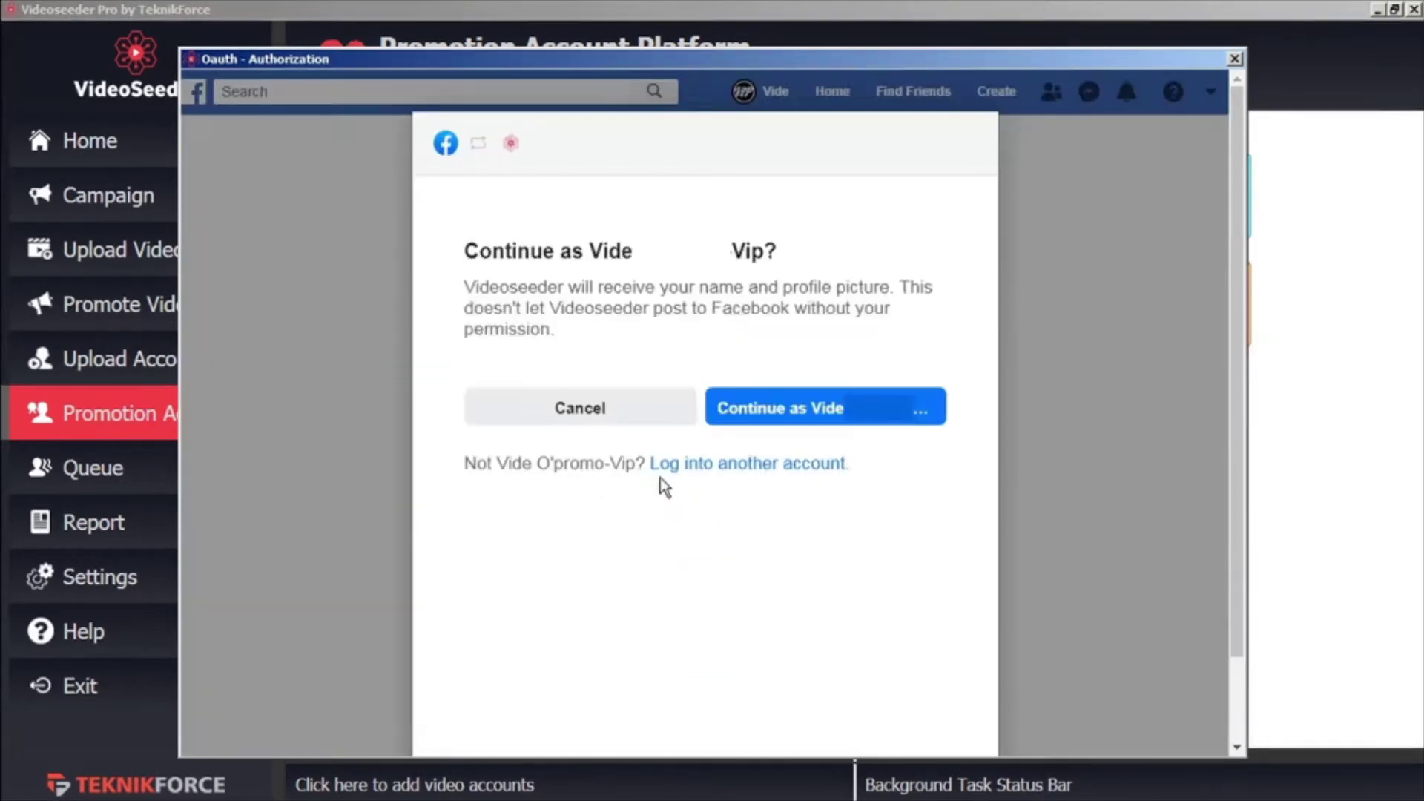
Select the Test page, accept the permissions, and confirm the Facebook link
{"action": "left_click", "coordinate": [813, 404]}
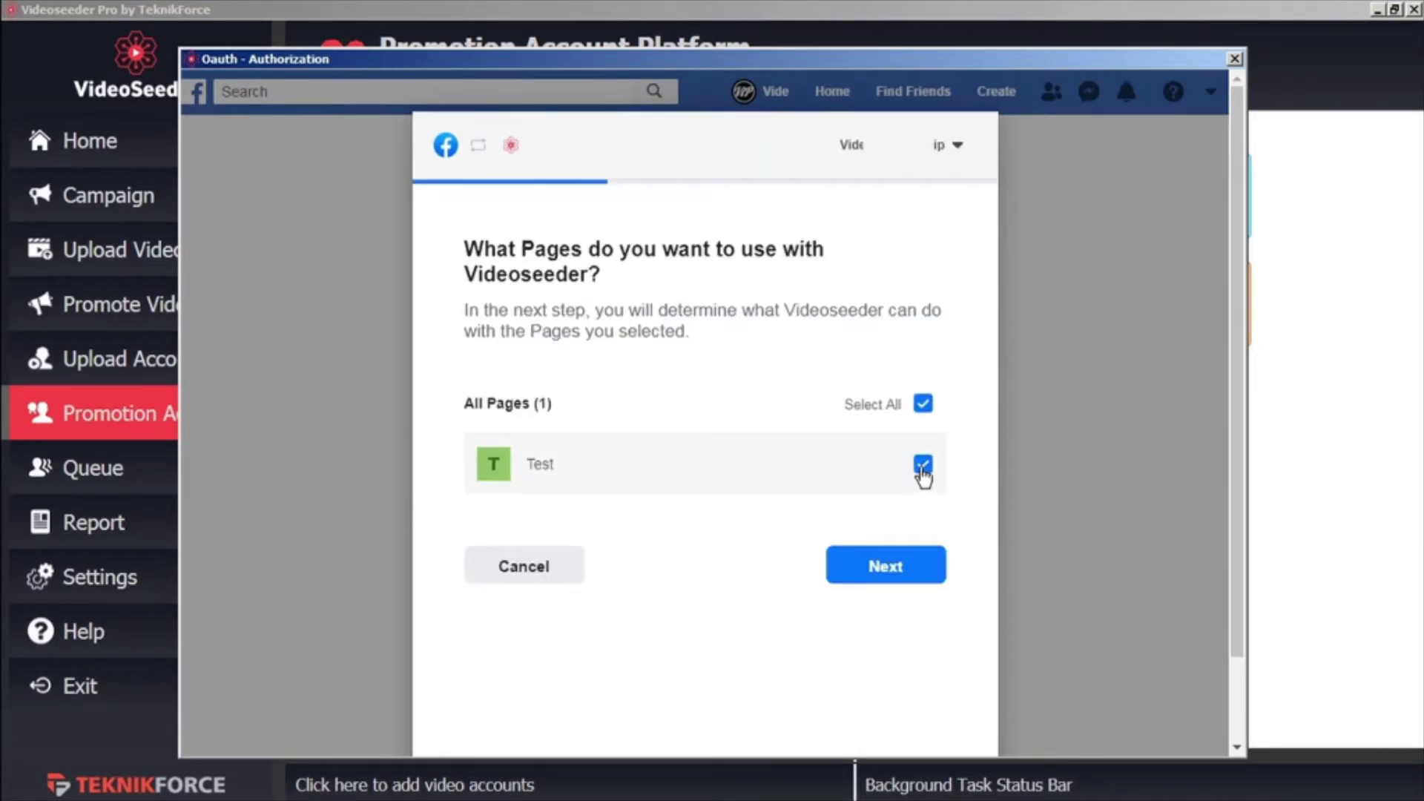
{"action": "left_click", "coordinate": [882, 574]}
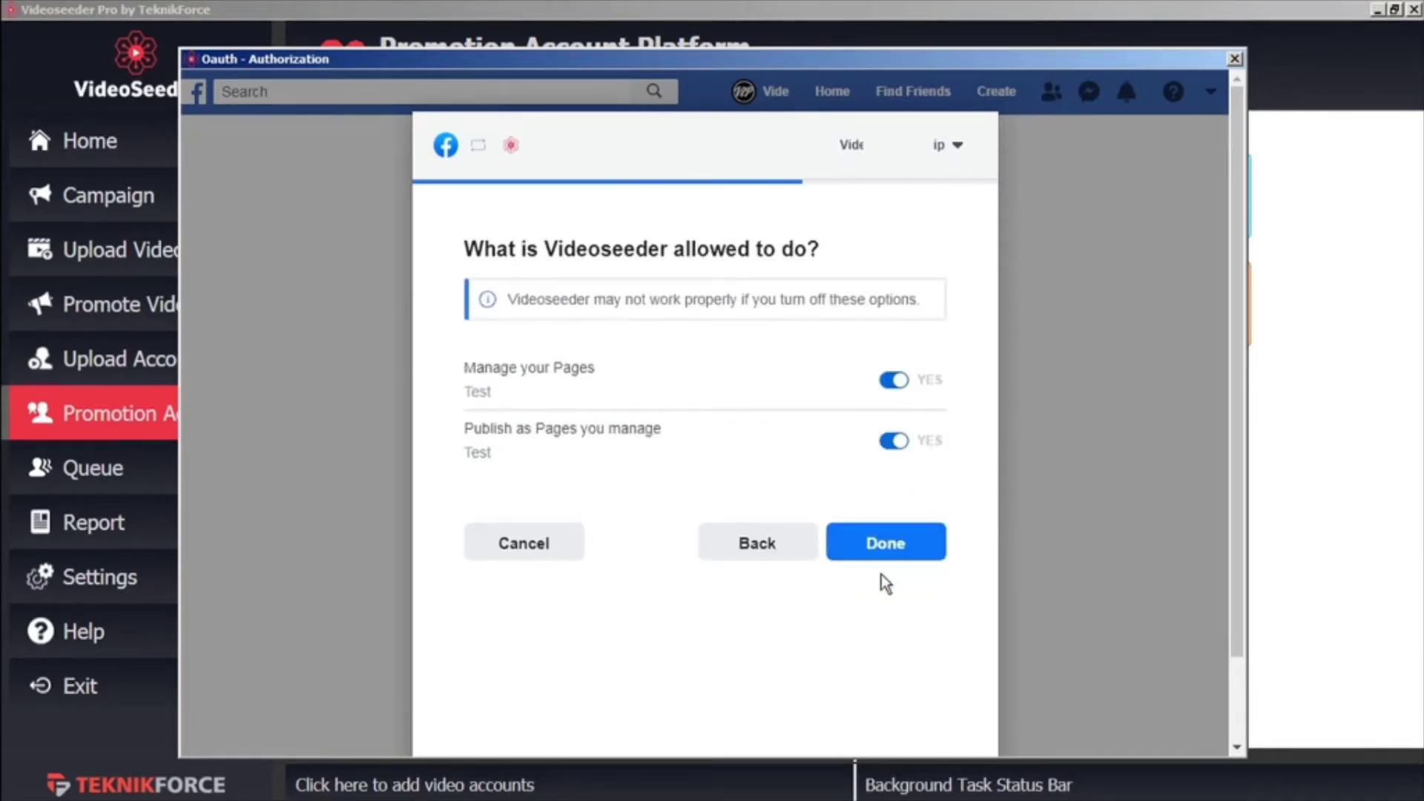
{"action": "left_click", "coordinate": [899, 551]}
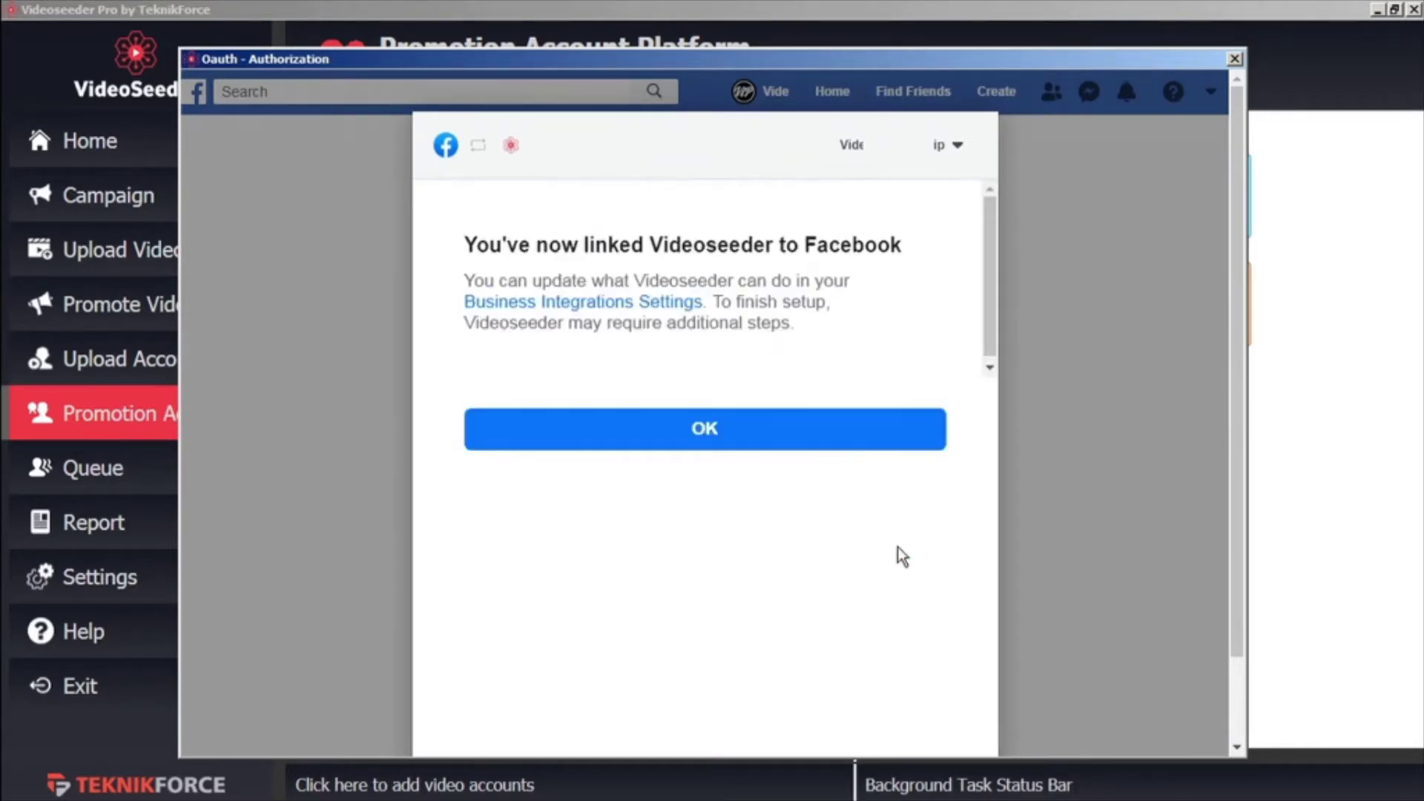
{"action": "left_click", "coordinate": [823, 438]}
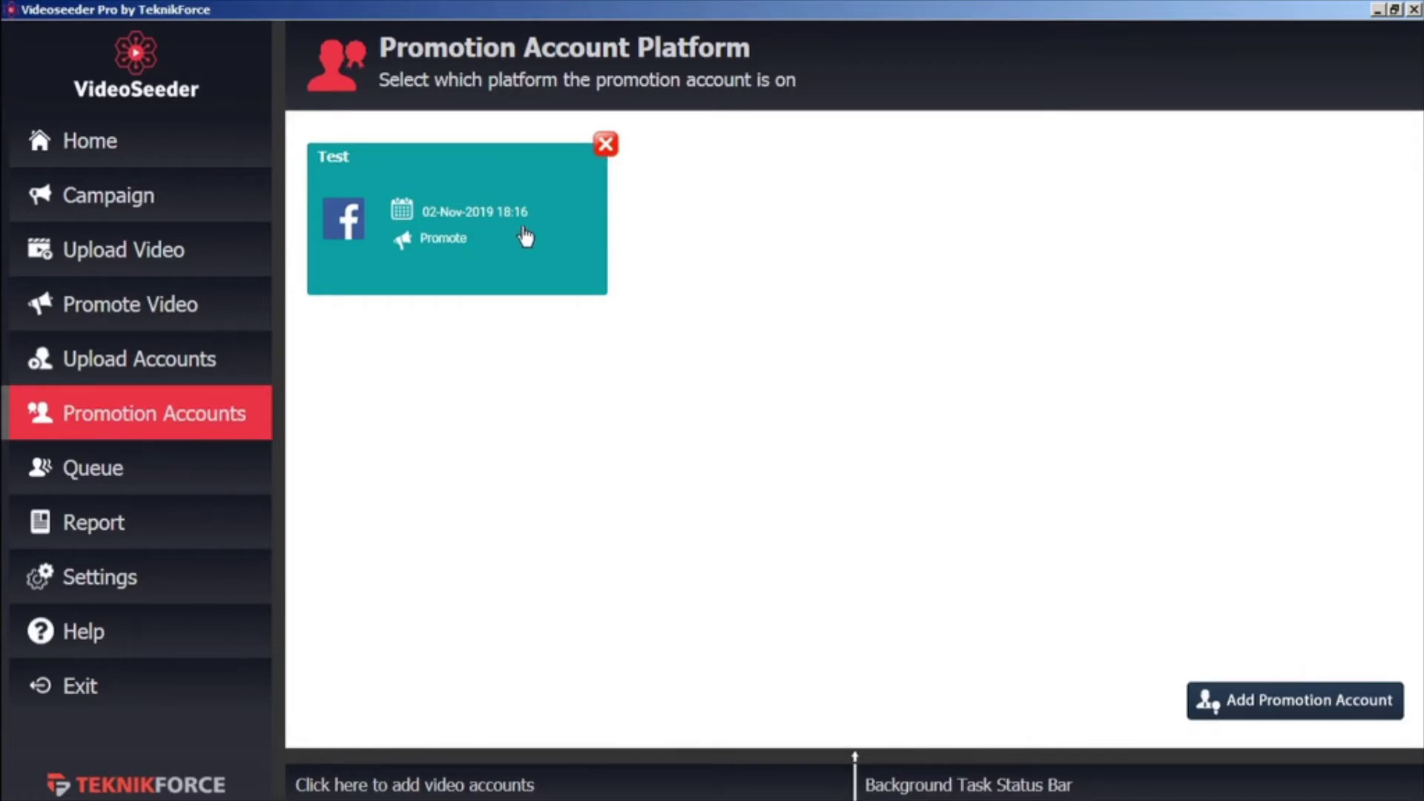
Review the account pages, then start a new campaign named 'demo'
{"action": "left_click", "coordinate": [217, 362]}
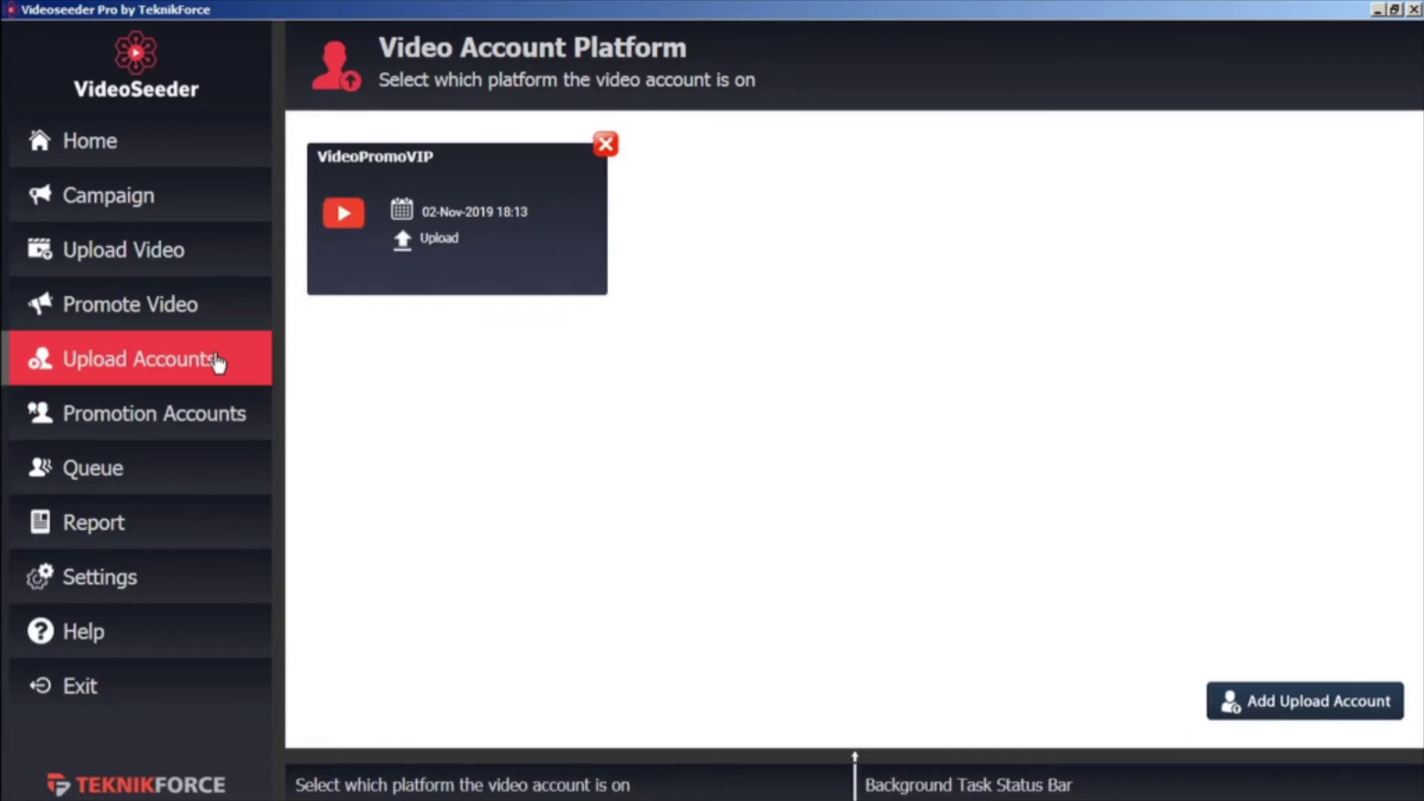
{"action": "left_click", "coordinate": [211, 414]}
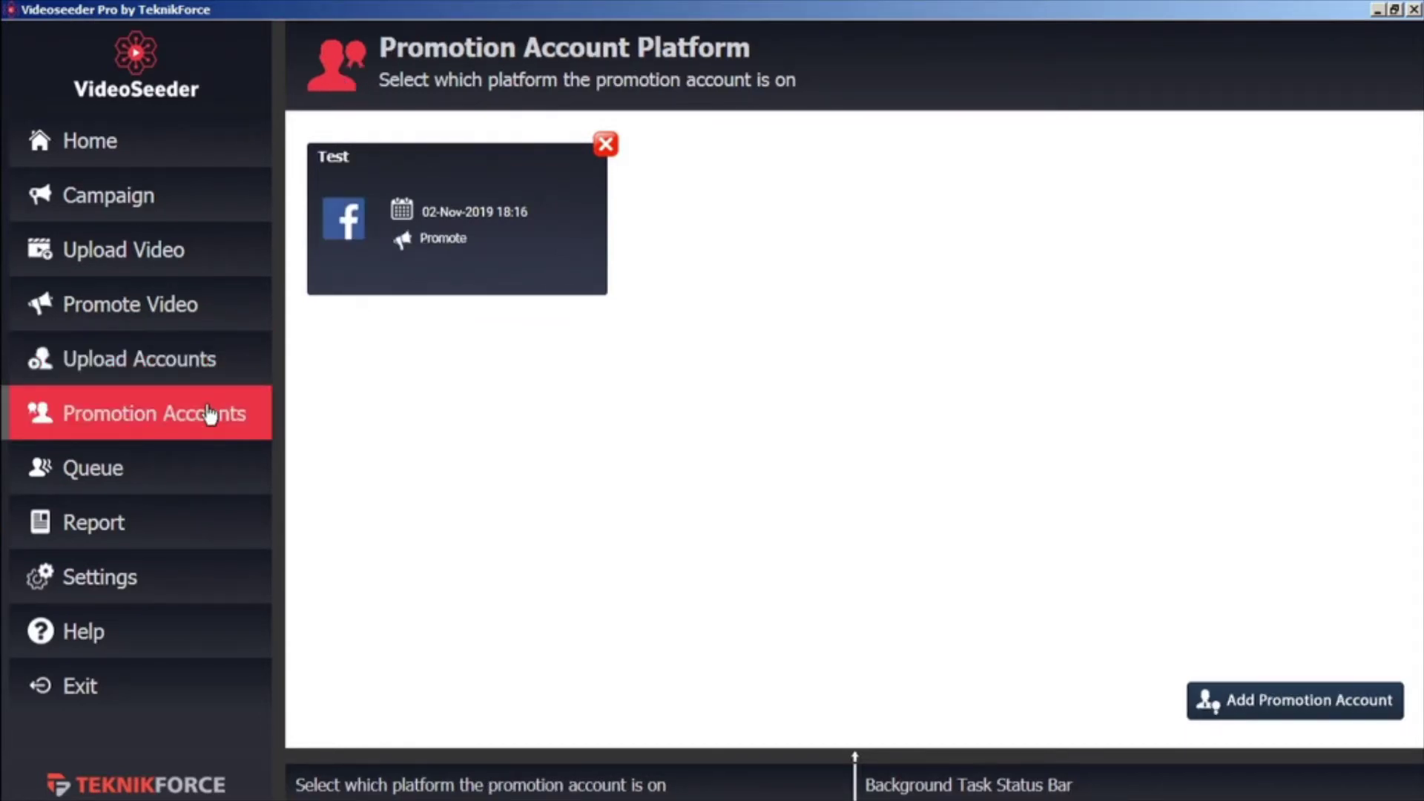
{"action": "left_click", "coordinate": [168, 211]}
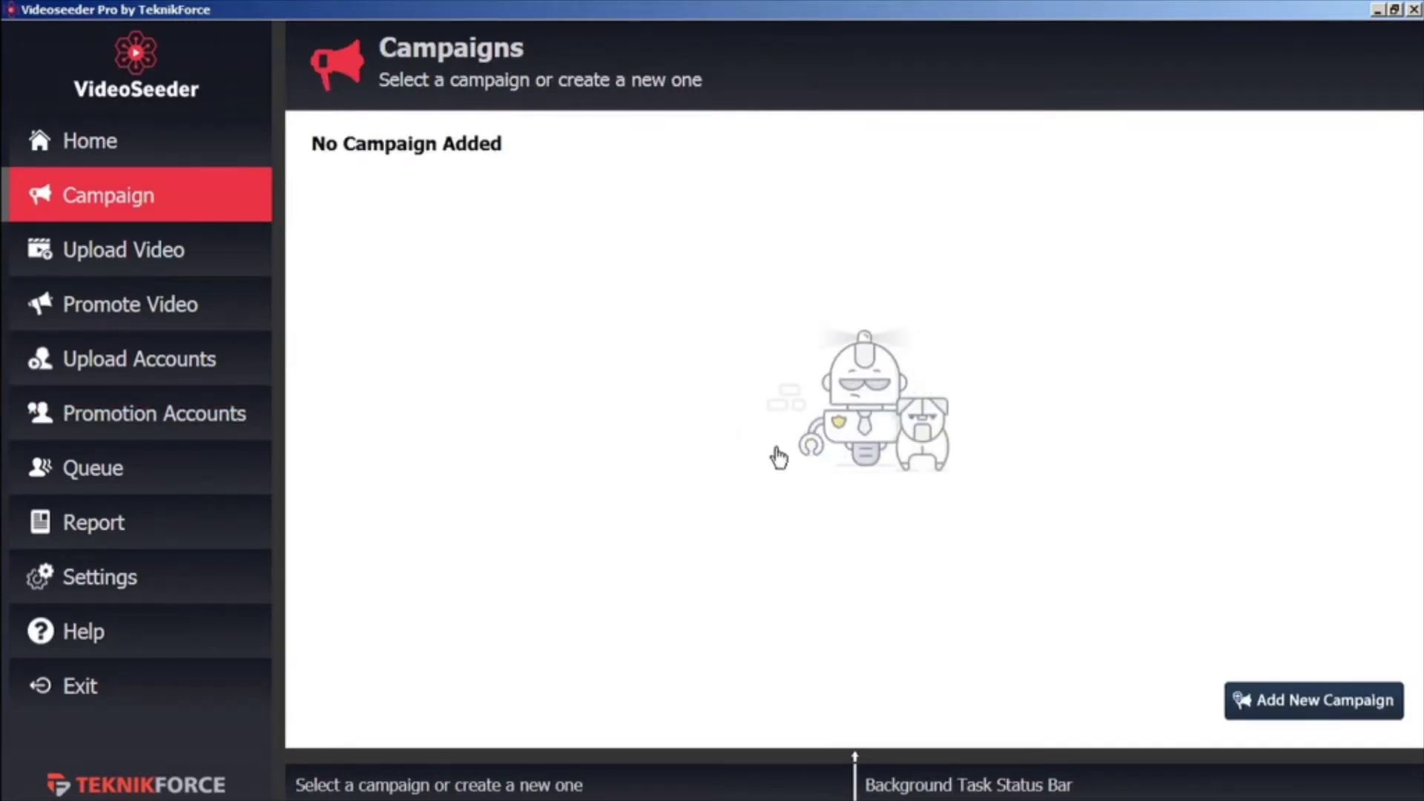
{"action": "left_click", "coordinate": [1291, 716]}
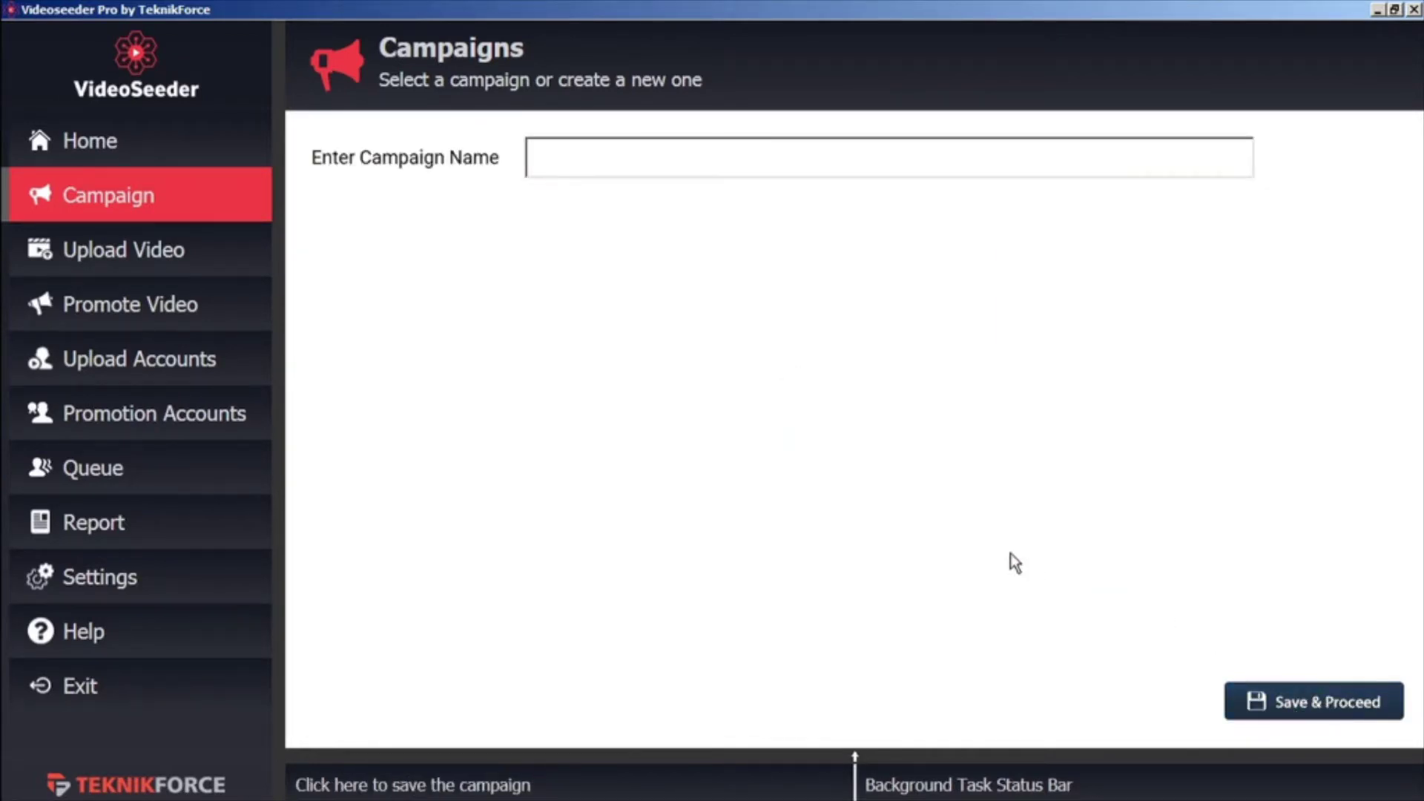
{"action": "left_click", "coordinate": [619, 168]}
{"action": "type", "text": "demo"}
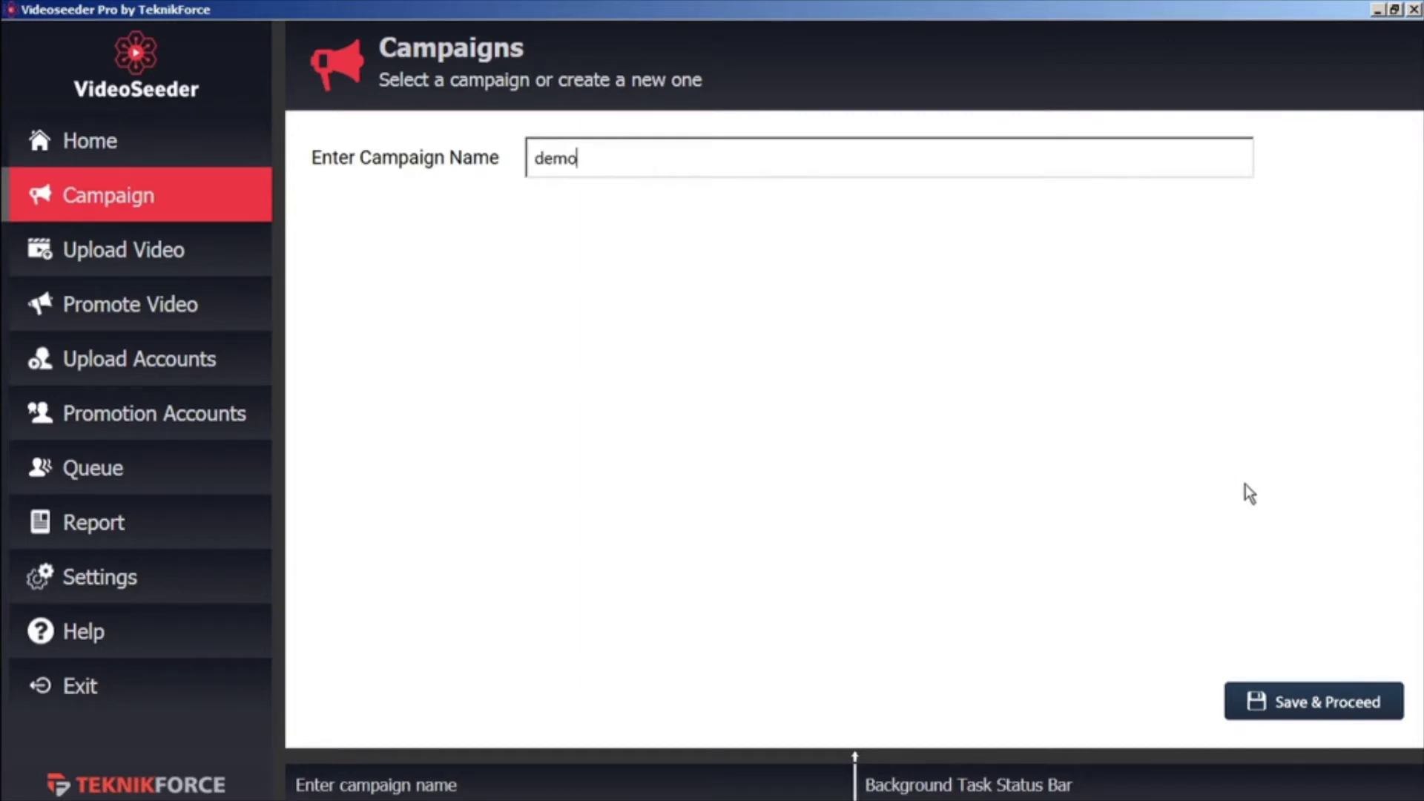
Save the demo campaign, rename it to 'demo b', and save it again
{"action": "left_click", "coordinate": [1303, 706]}
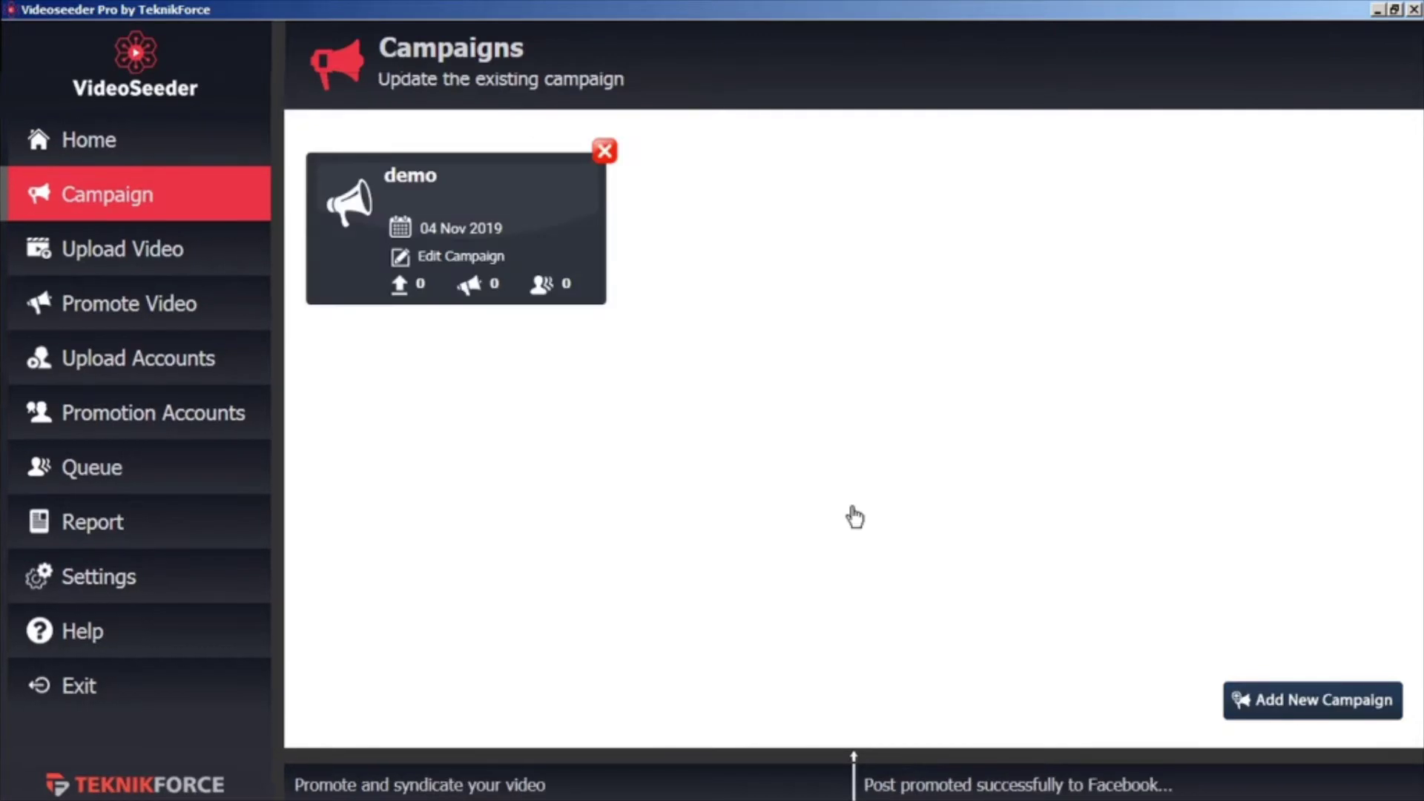
{"action": "left_click", "coordinate": [455, 259]}
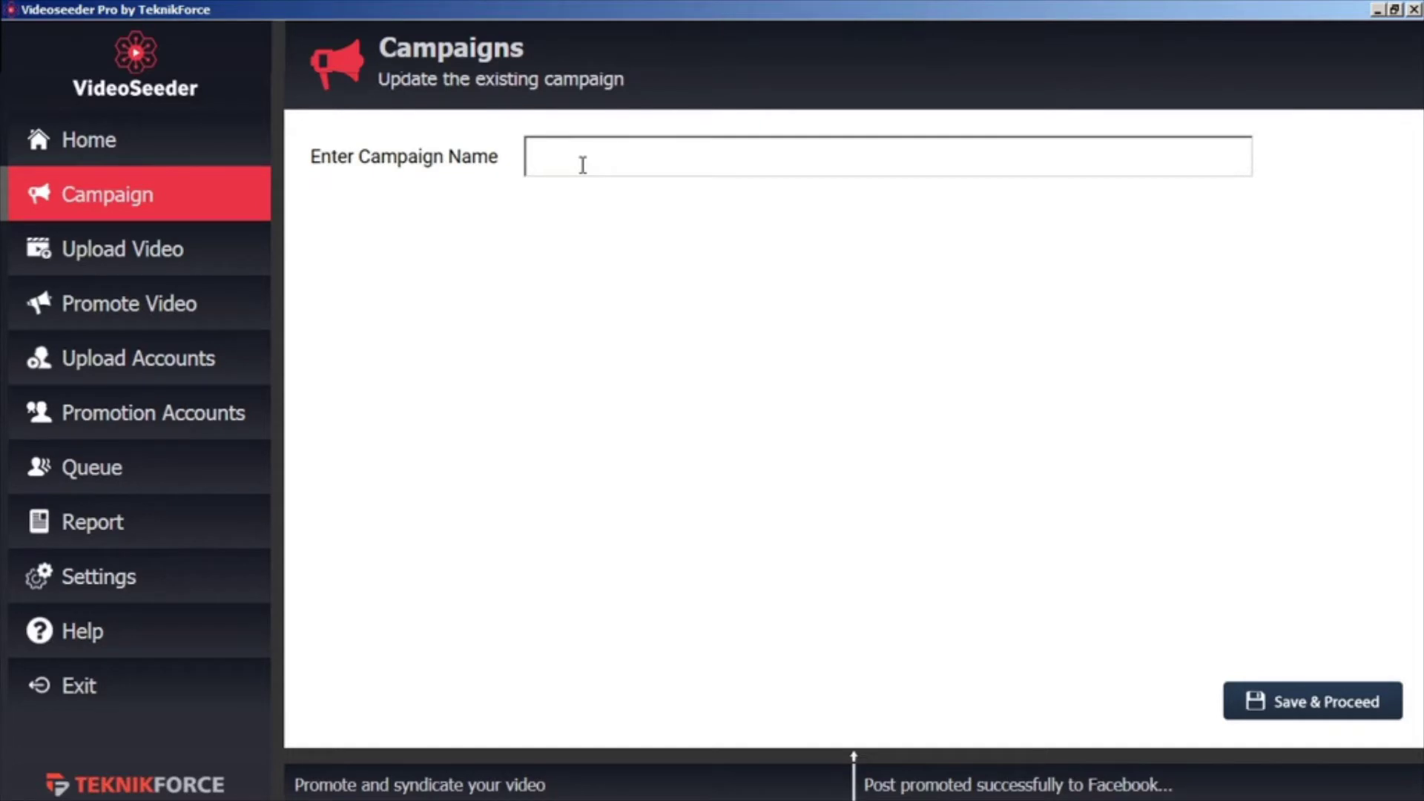
{"action": "type", "text": "demo b"}
{"action": "left_click", "coordinate": [1327, 704]}
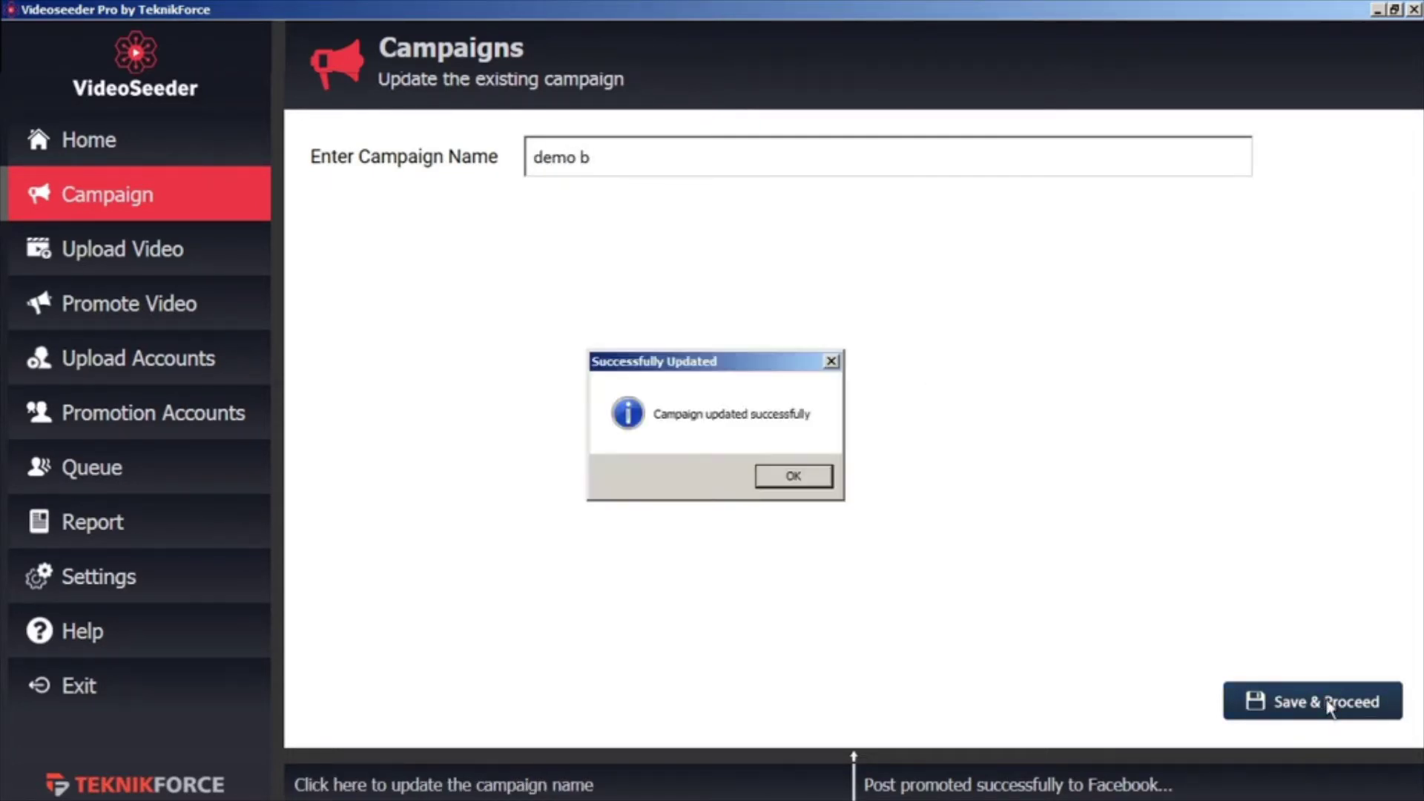
{"action": "left_click", "coordinate": [786, 481]}
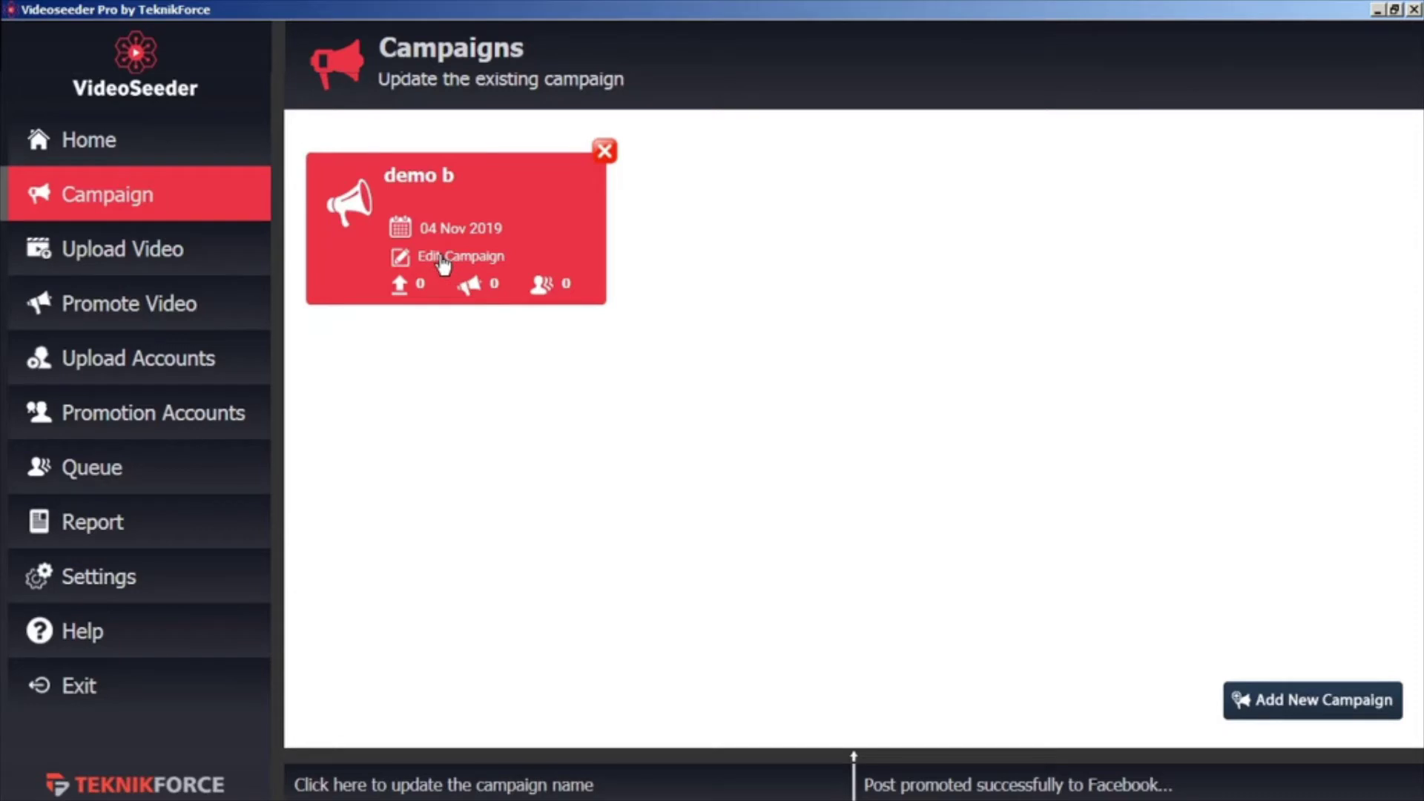
Add the YouTube account to the demo b campaign's upload accounts
{"action": "left_click", "coordinate": [444, 258]}
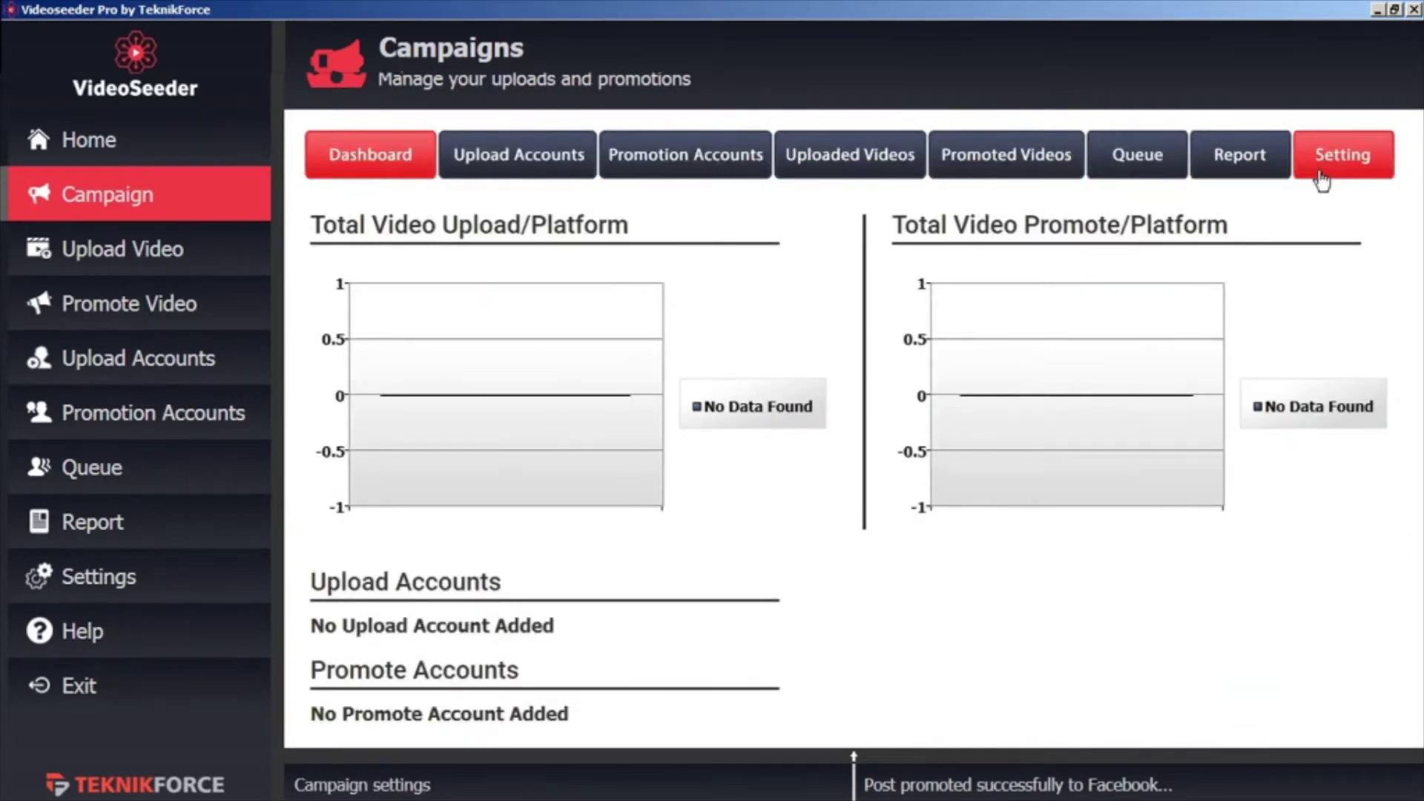
{"action": "left_click", "coordinate": [371, 154]}
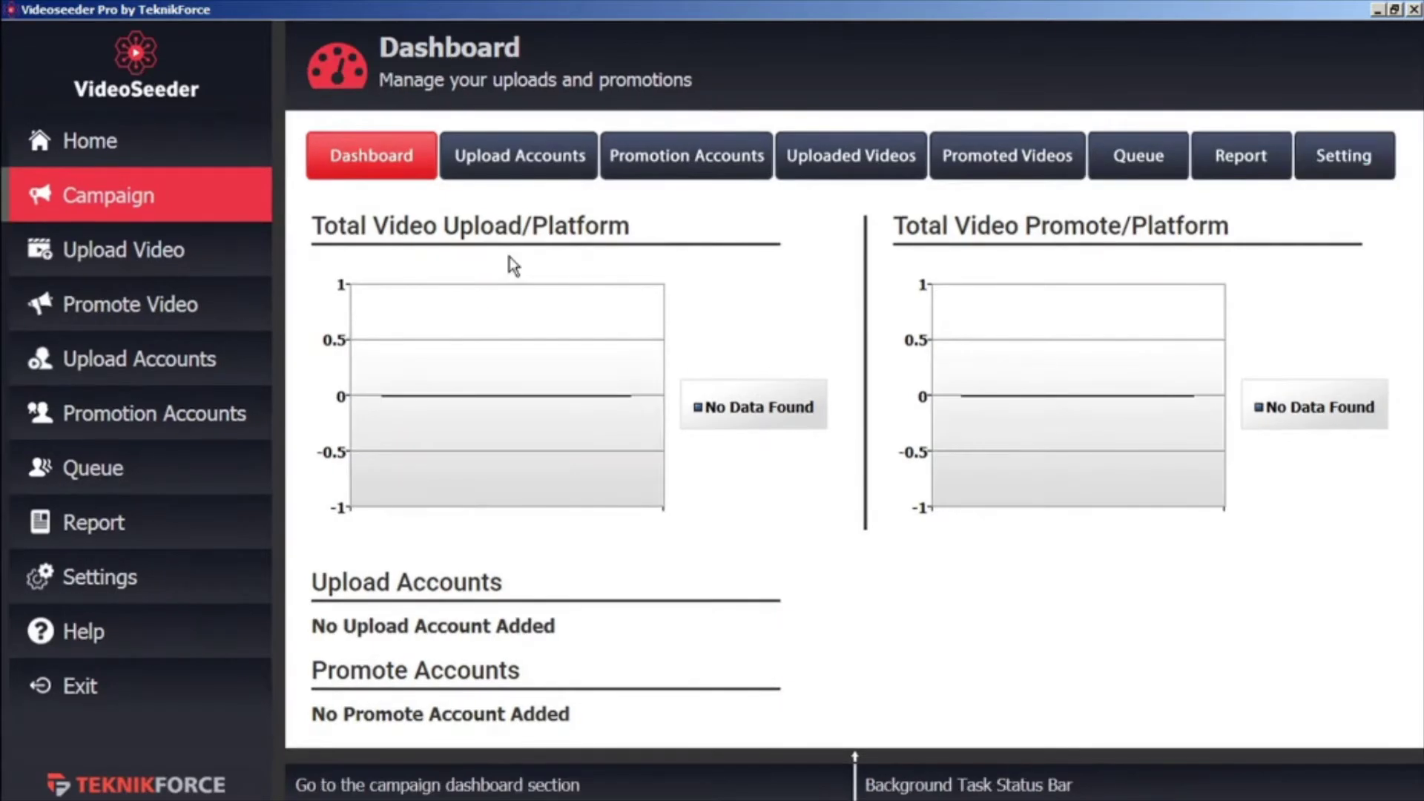
{"action": "left_click", "coordinate": [539, 160]}
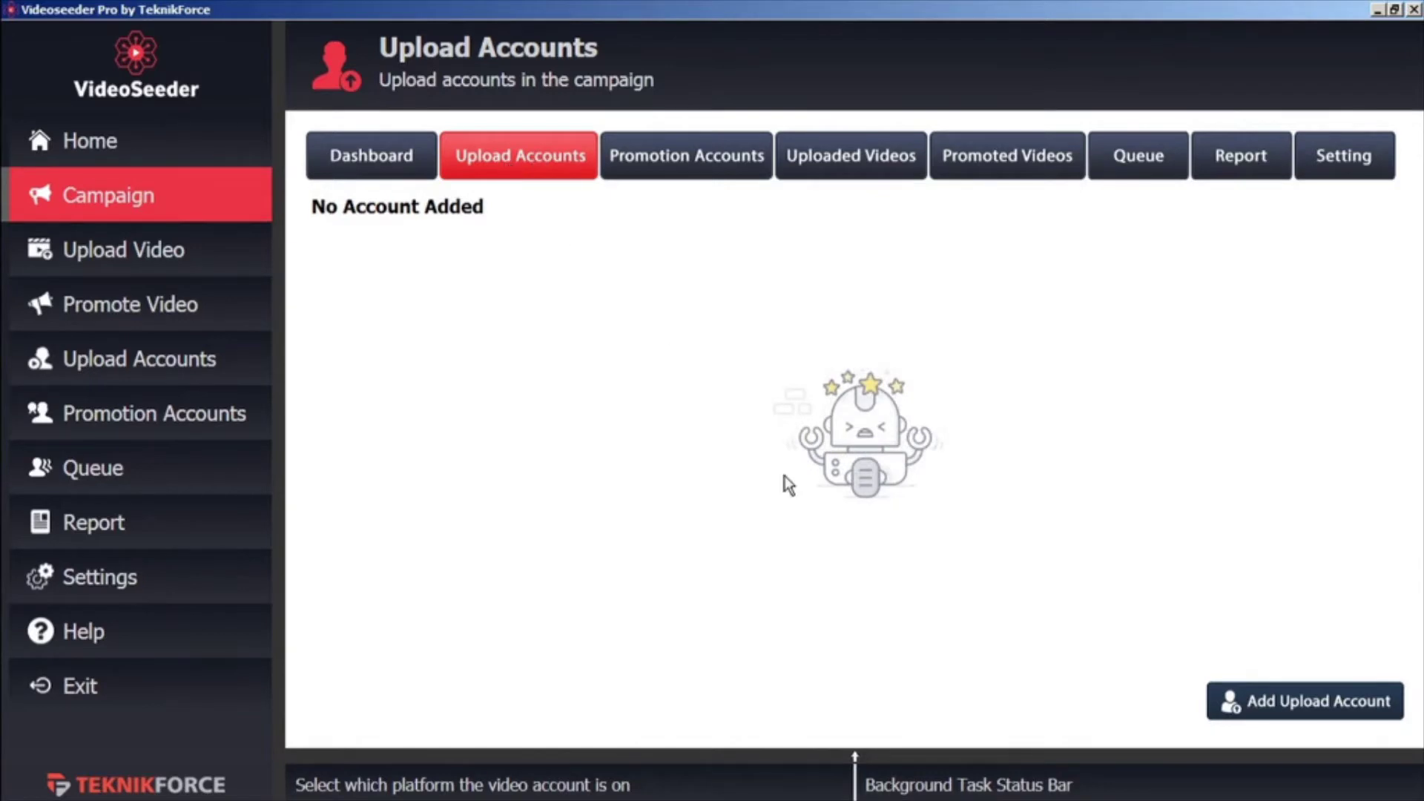
{"action": "left_click", "coordinate": [1258, 712]}
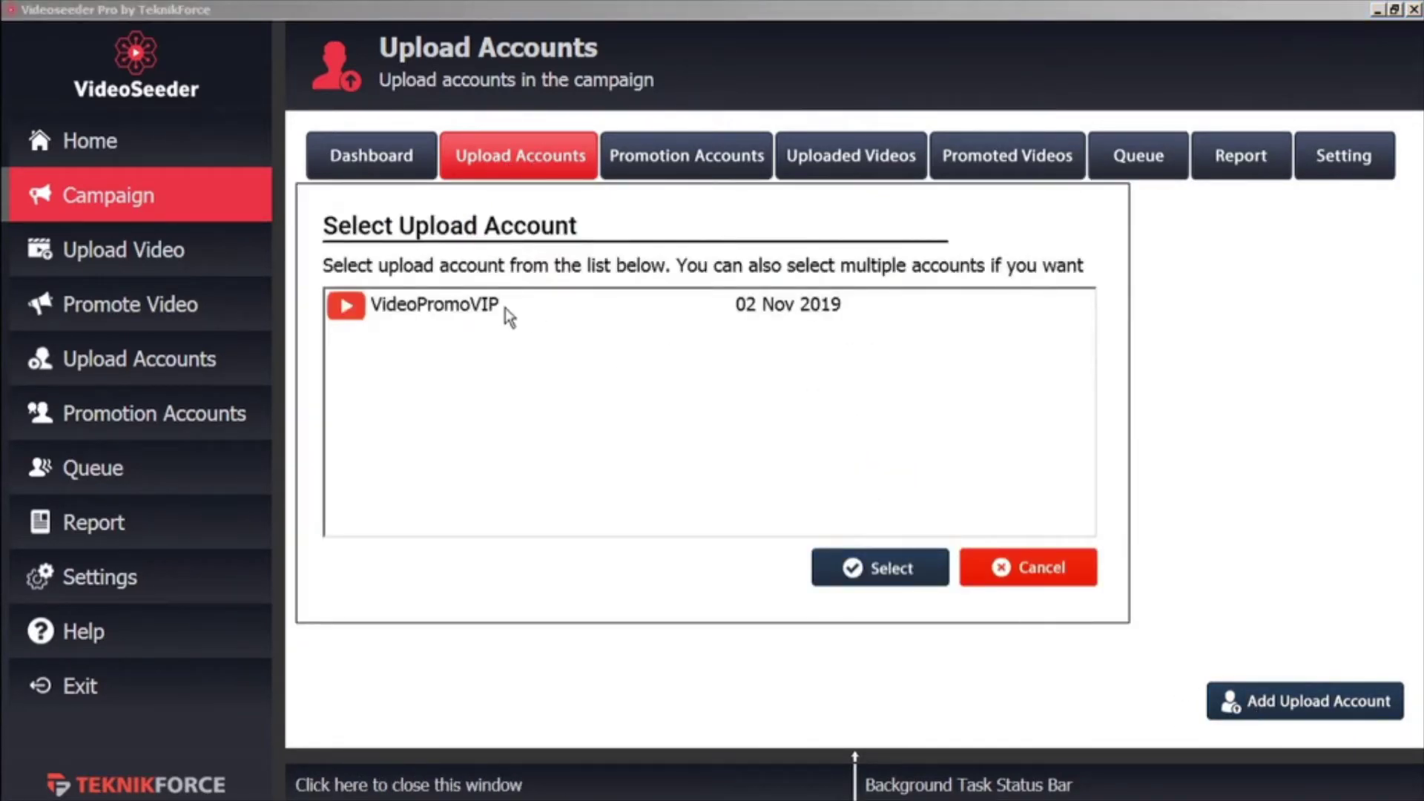
{"action": "left_click", "coordinate": [470, 312]}
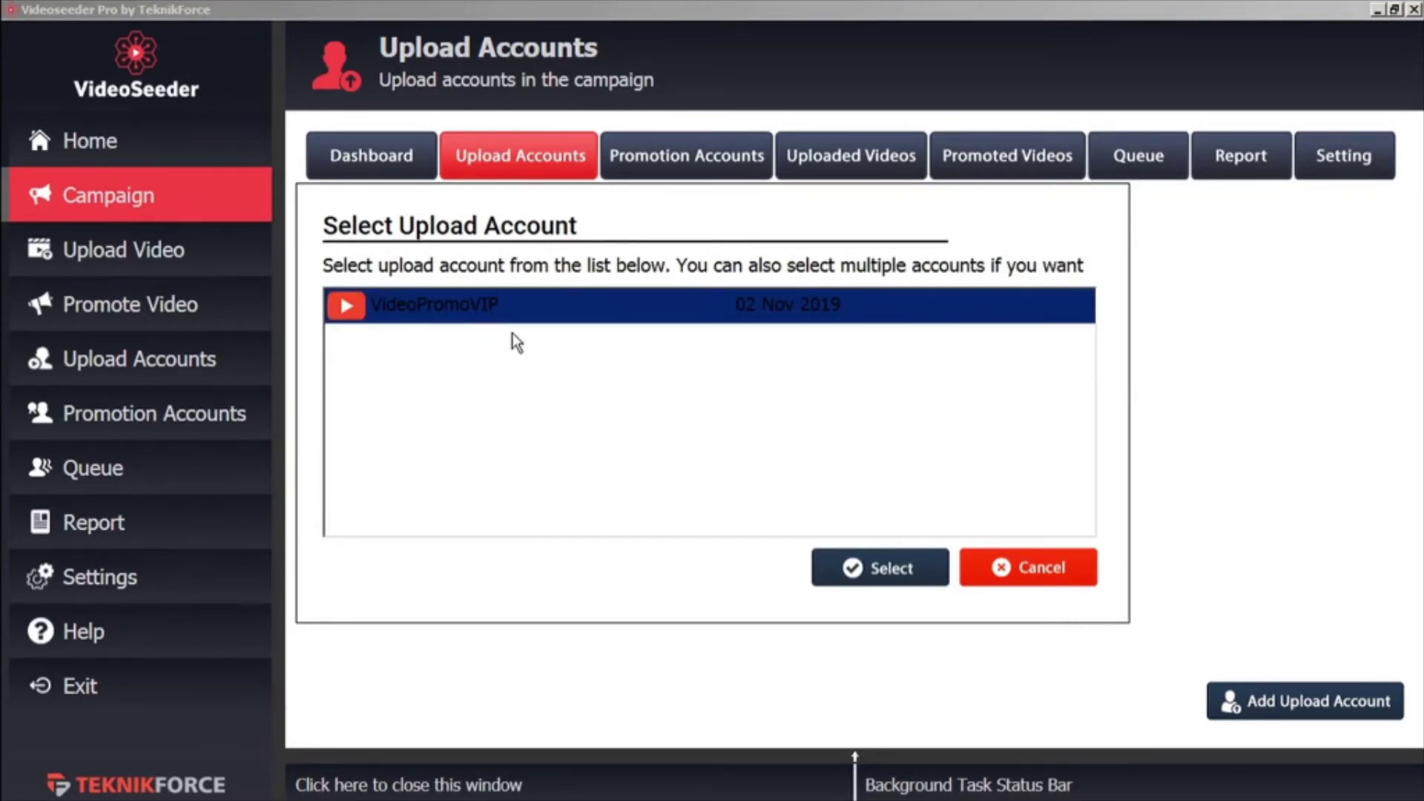
{"action": "left_click", "coordinate": [892, 571]}
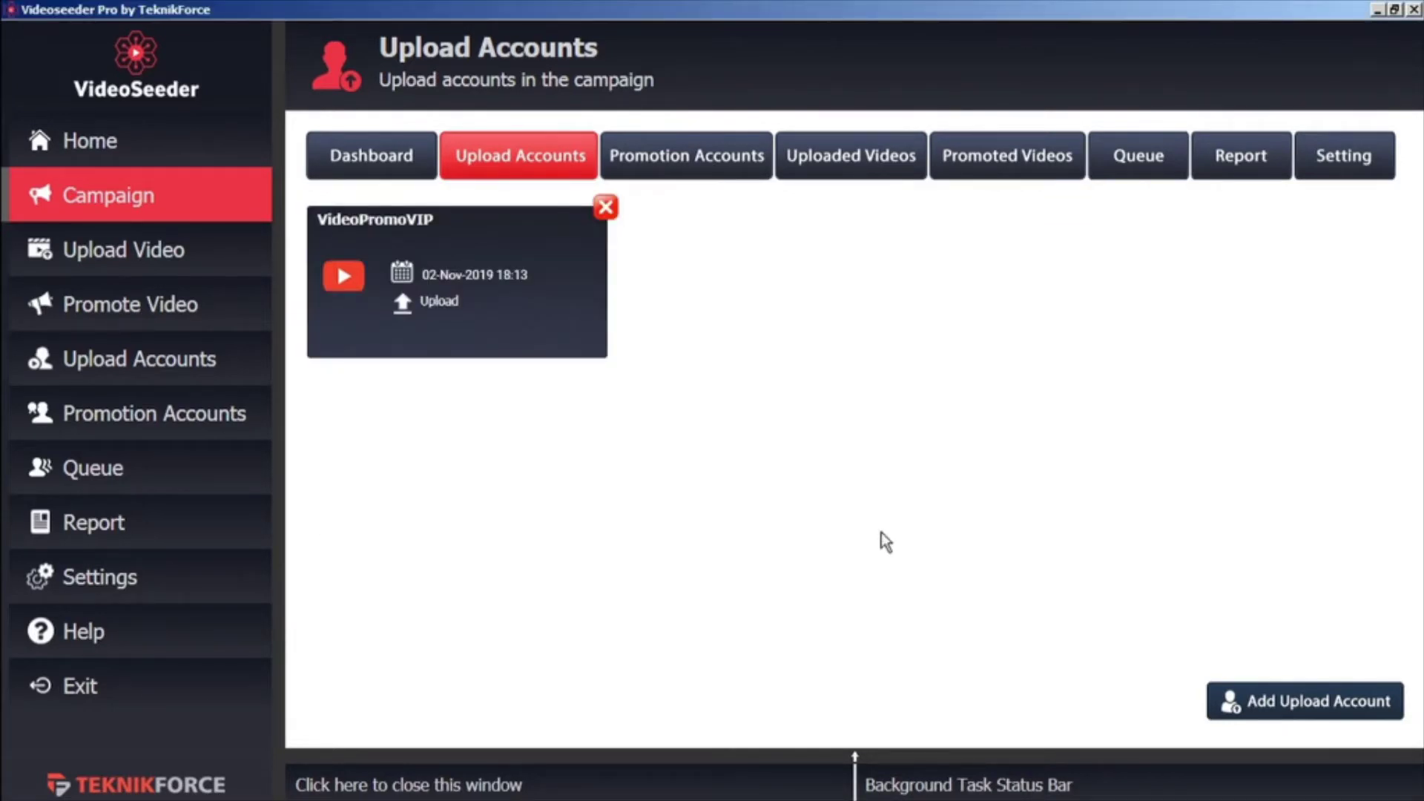
Add the Test Facebook account to the campaign's promotion accounts
{"action": "left_click", "coordinate": [709, 171]}
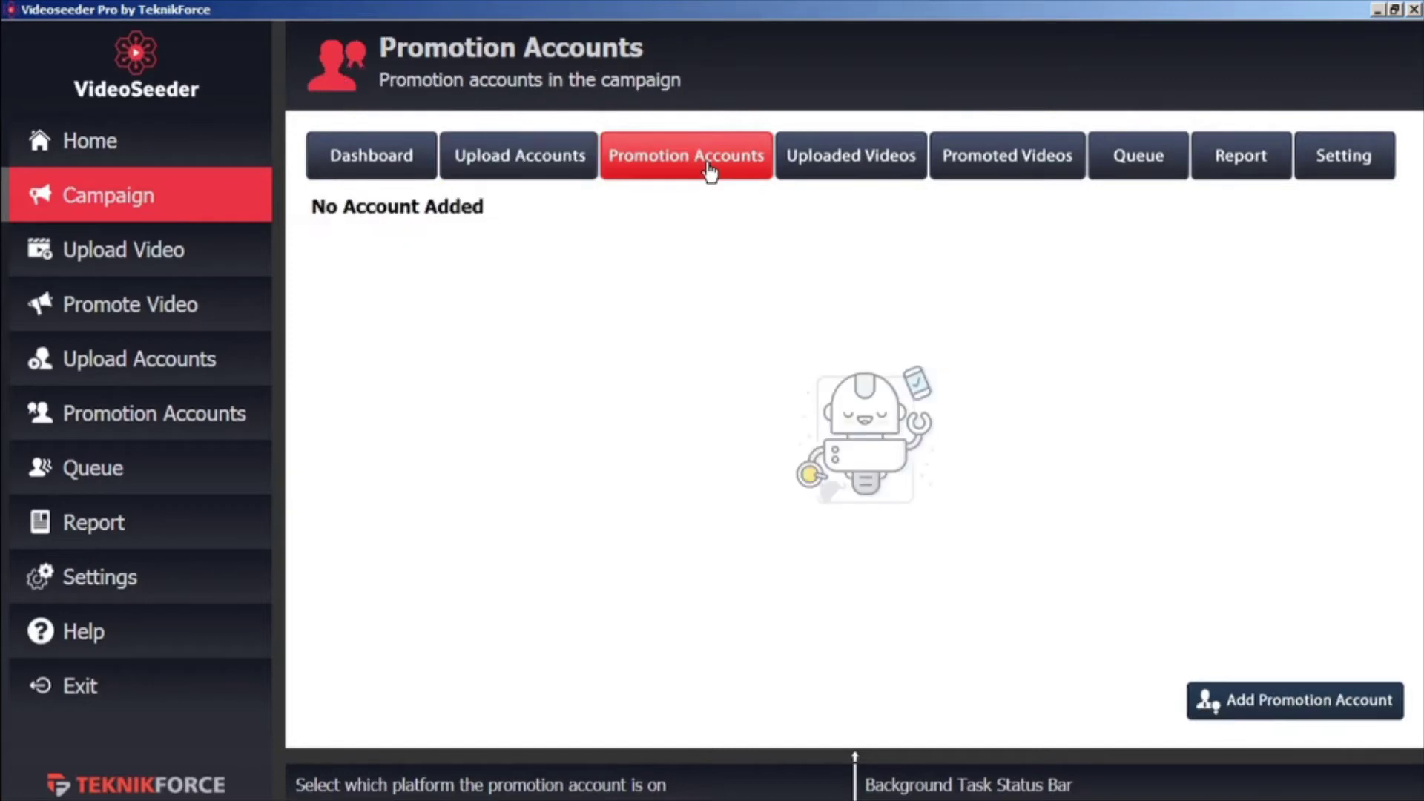
{"action": "left_click", "coordinate": [1264, 703]}
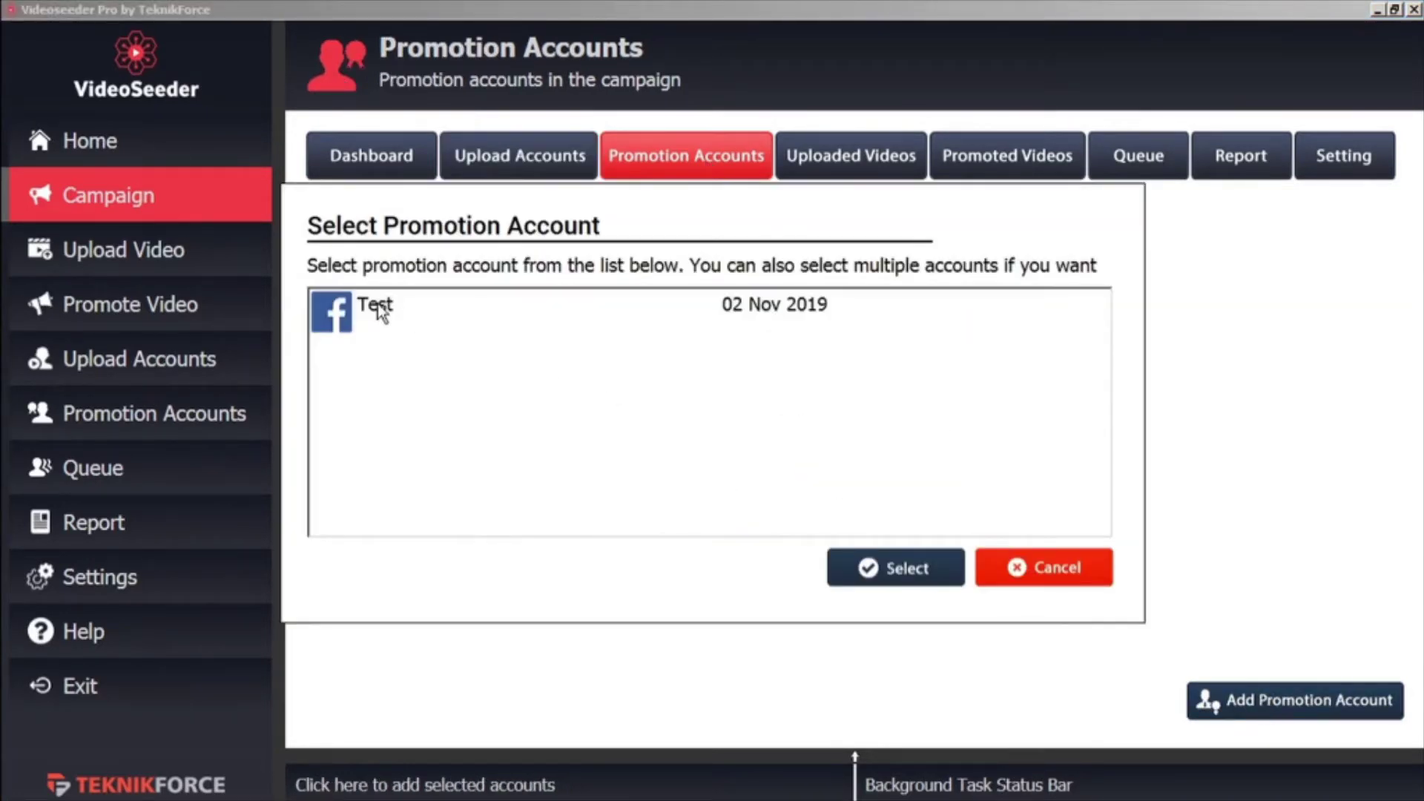
{"action": "left_click", "coordinate": [378, 307]}
{"action": "left_click", "coordinate": [890, 575]}
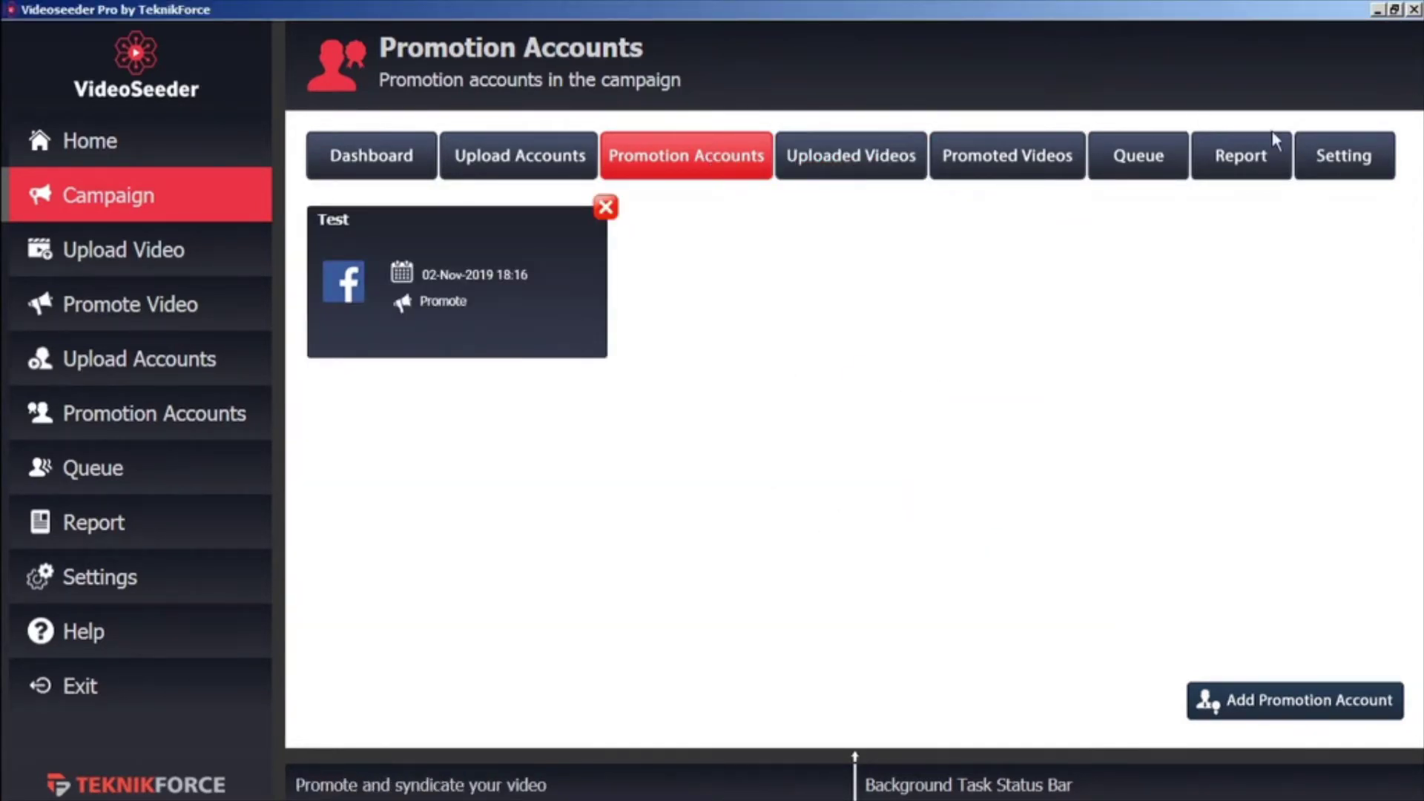
In demo b's settings, restrict uploads and posts to 12:00 PM–13:00 PM
{"action": "left_click", "coordinate": [1337, 173]}
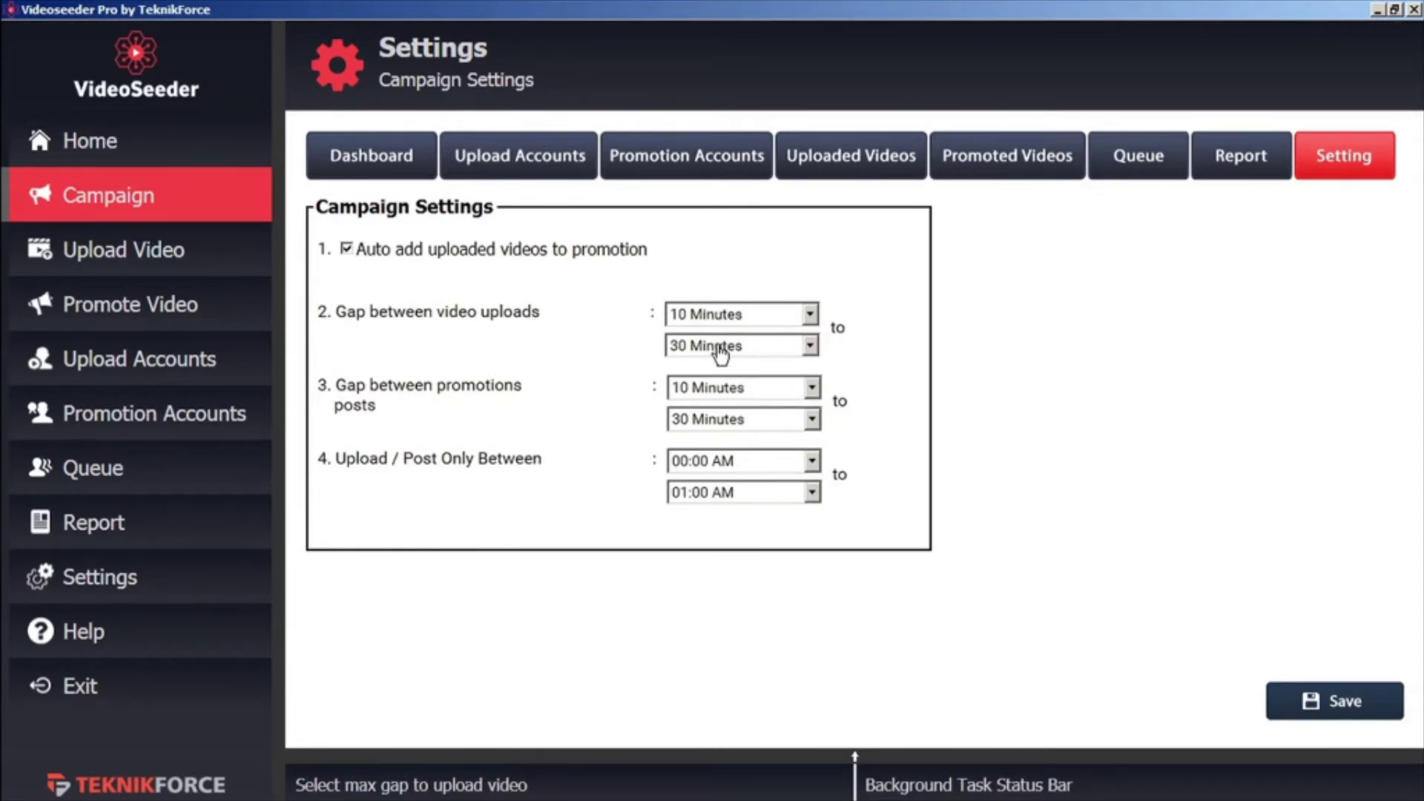
{"action": "left_click", "coordinate": [812, 348]}
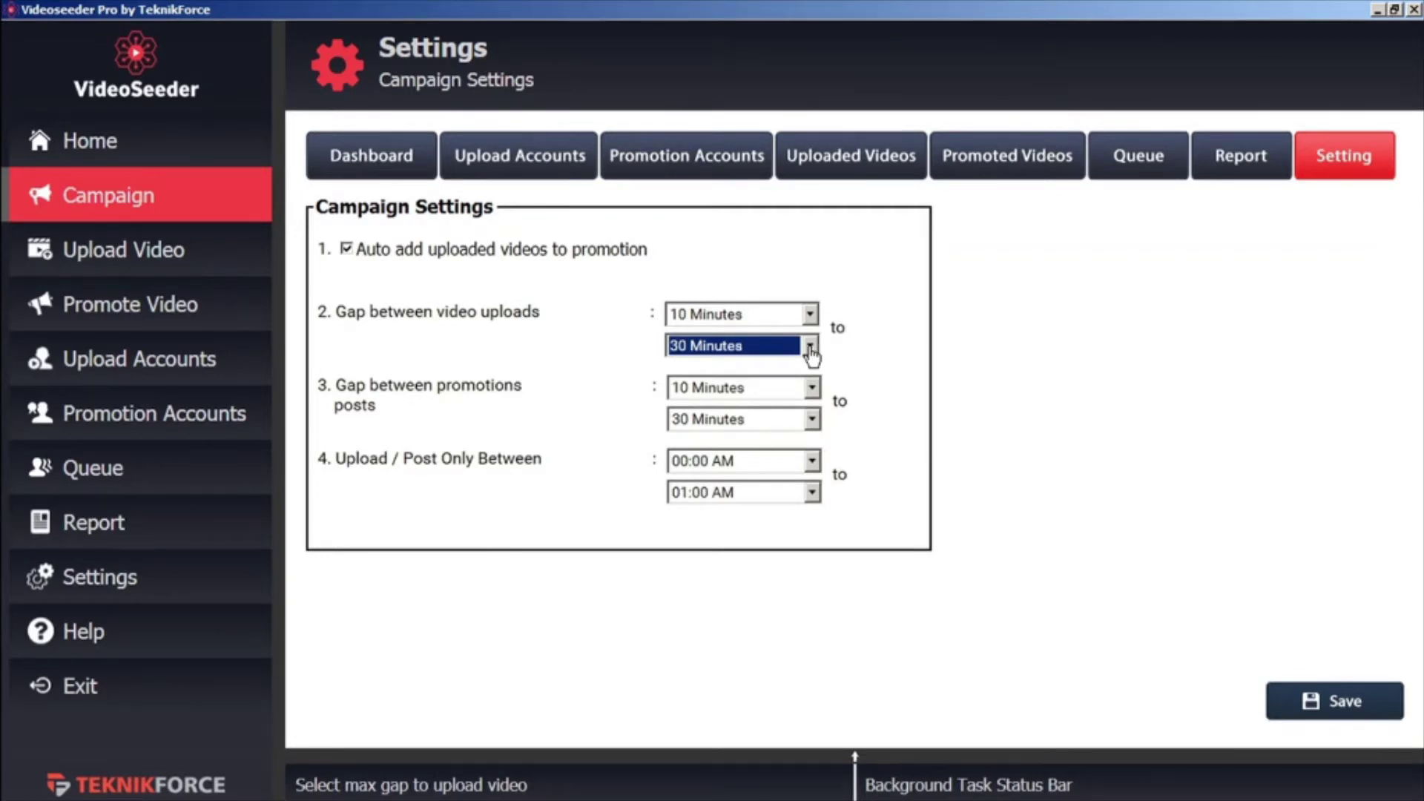
{"action": "left_click", "coordinate": [813, 391]}
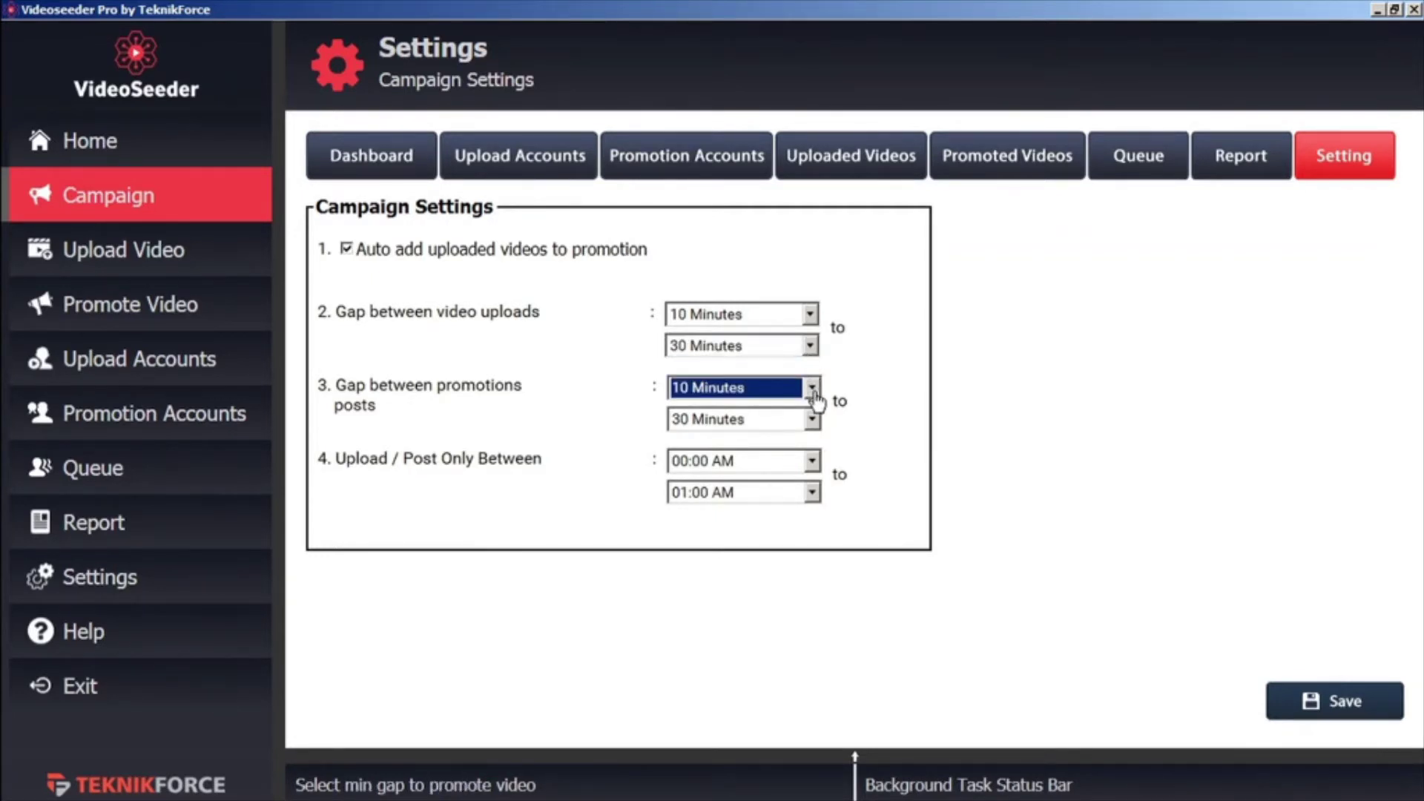
{"action": "left_click", "coordinate": [813, 390]}
{"action": "left_click", "coordinate": [813, 390]}
{"action": "left_click", "coordinate": [814, 472]}
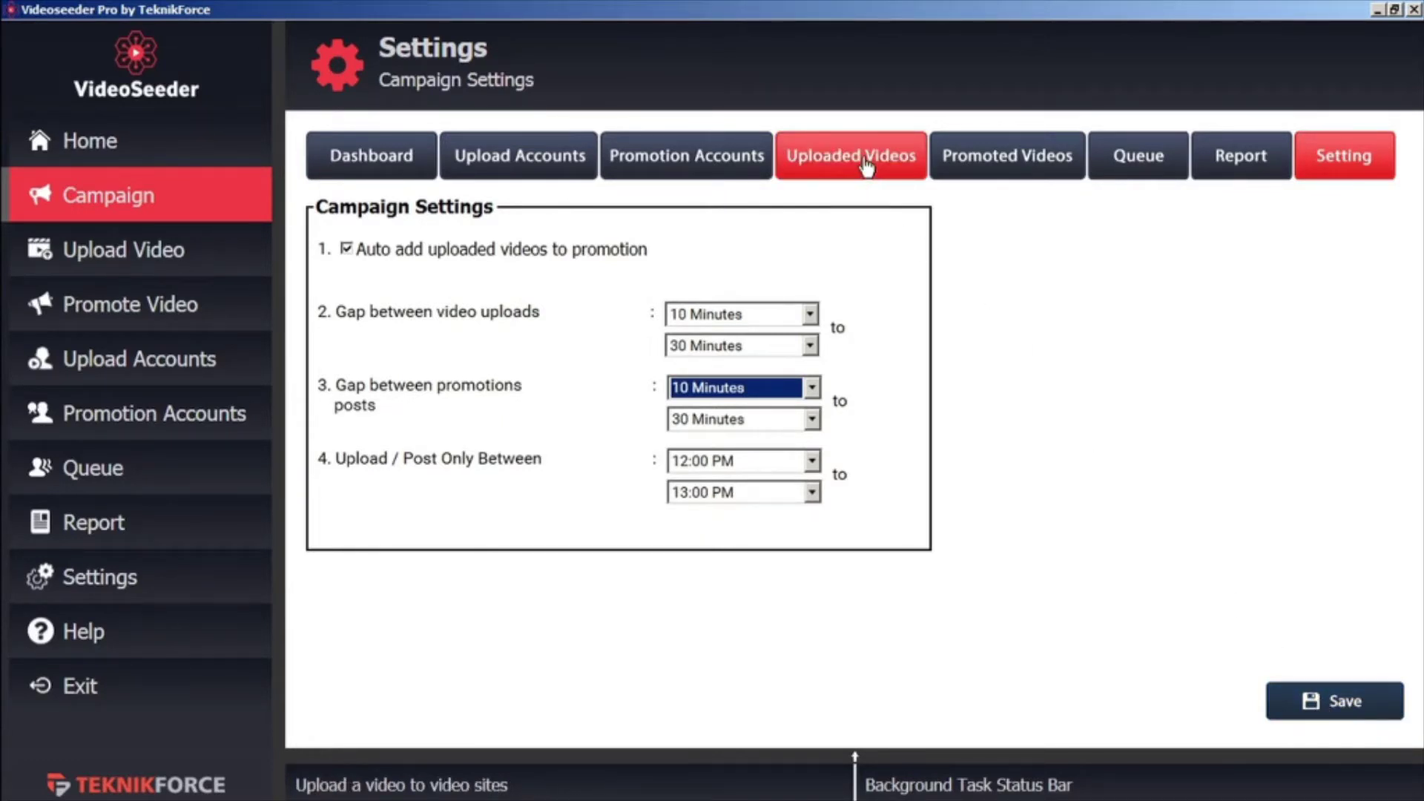
Add TF welcome video b.mp4 as a new campaign video
{"action": "left_click", "coordinate": [866, 167]}
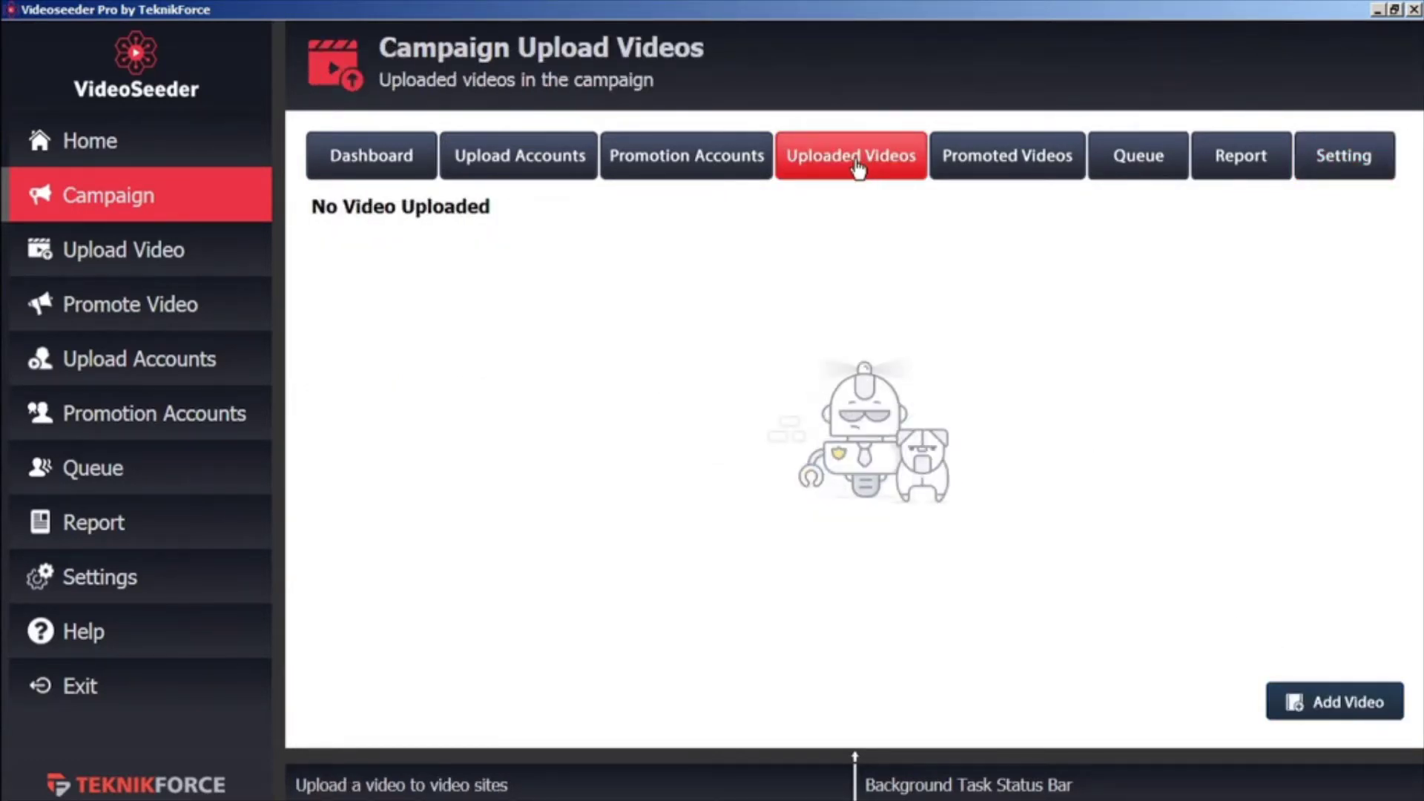
{"action": "left_click", "coordinate": [1318, 705]}
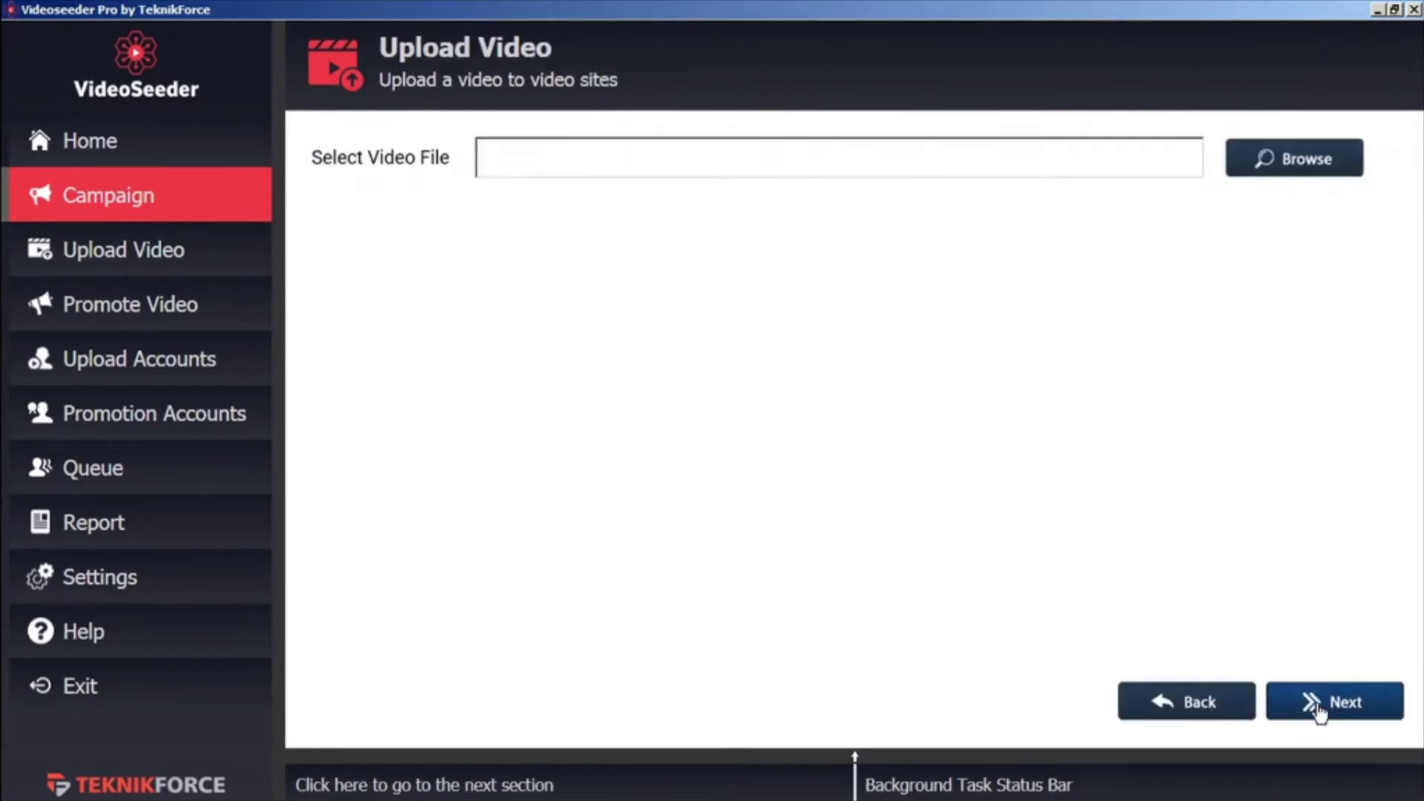
{"action": "left_click", "coordinate": [1299, 160]}
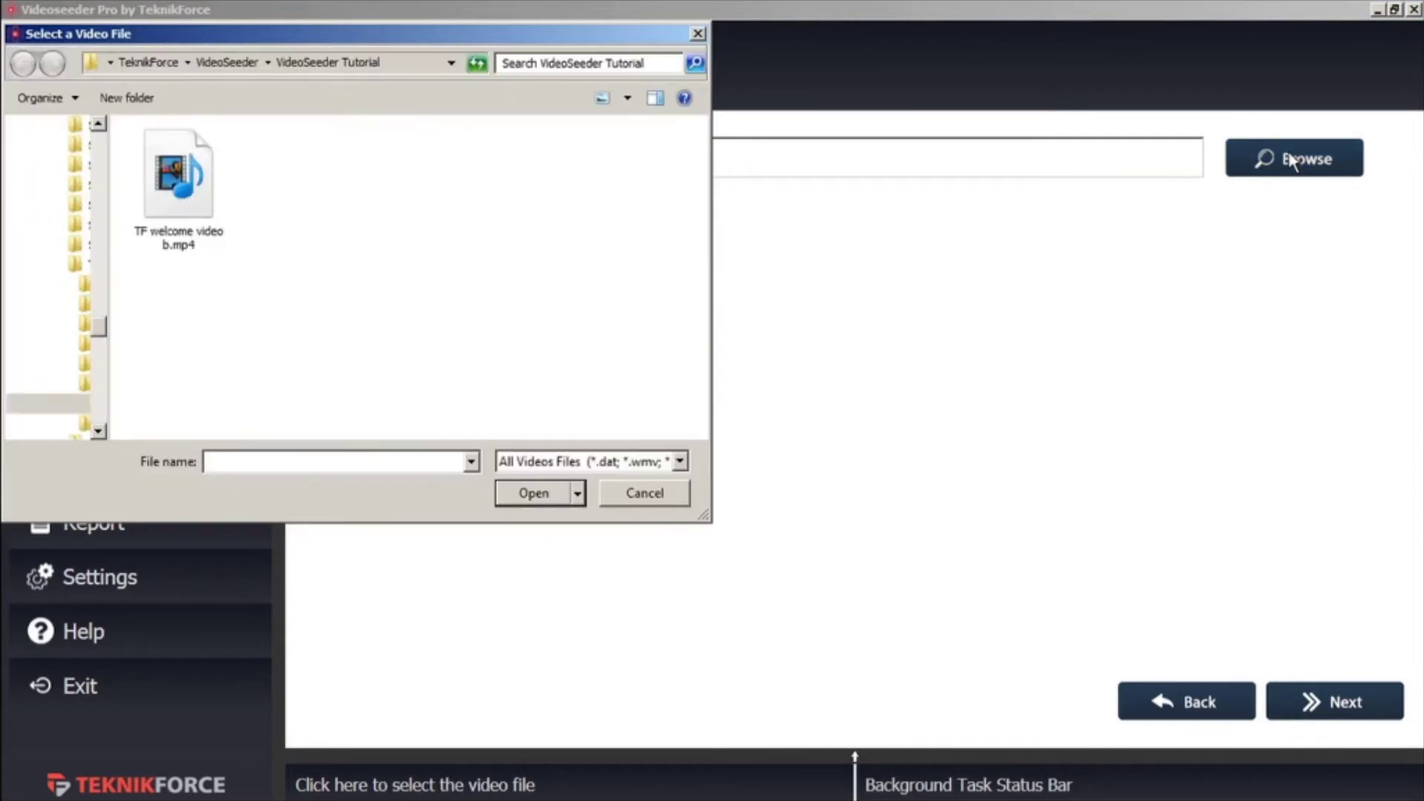
{"action": "left_click", "coordinate": [191, 198]}
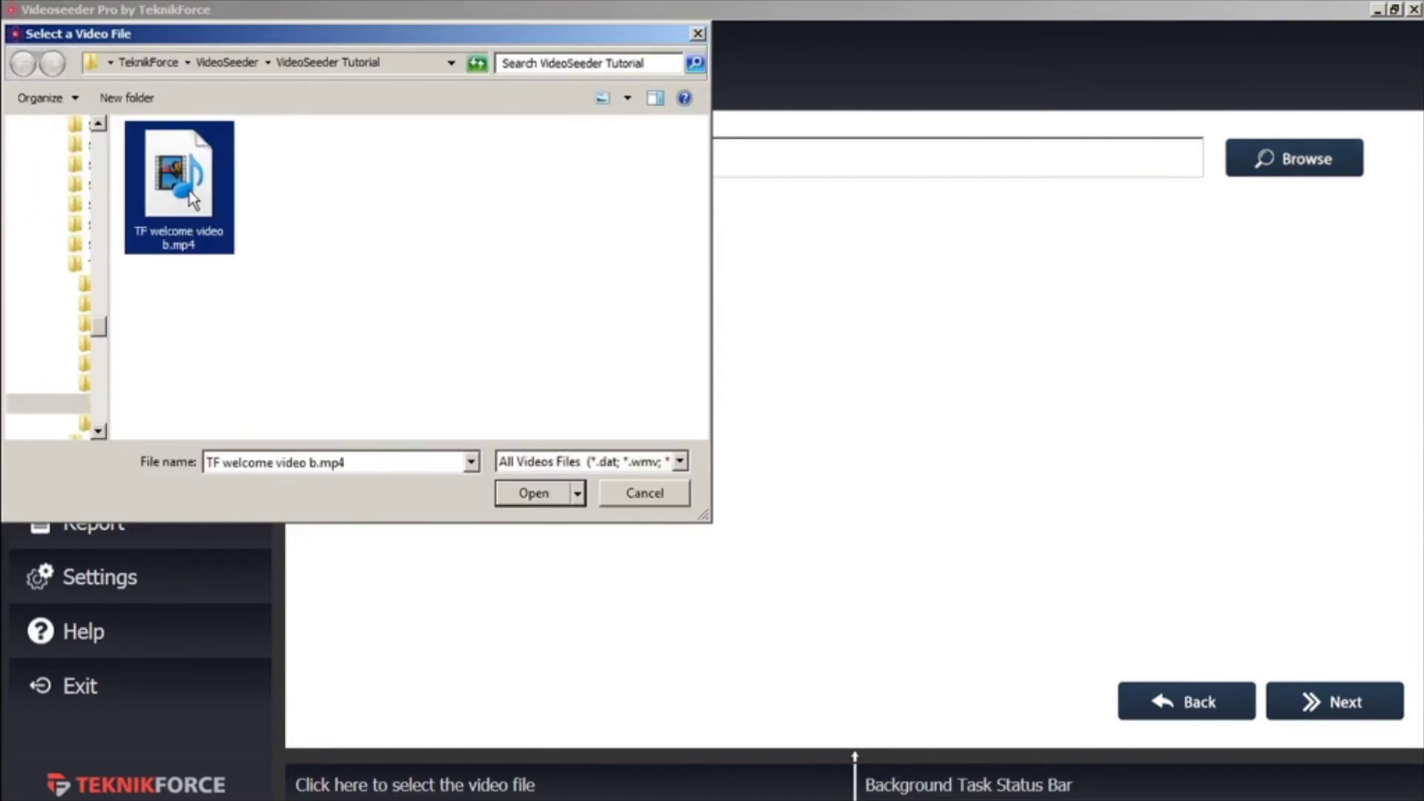
{"action": "left_click", "coordinate": [536, 494]}
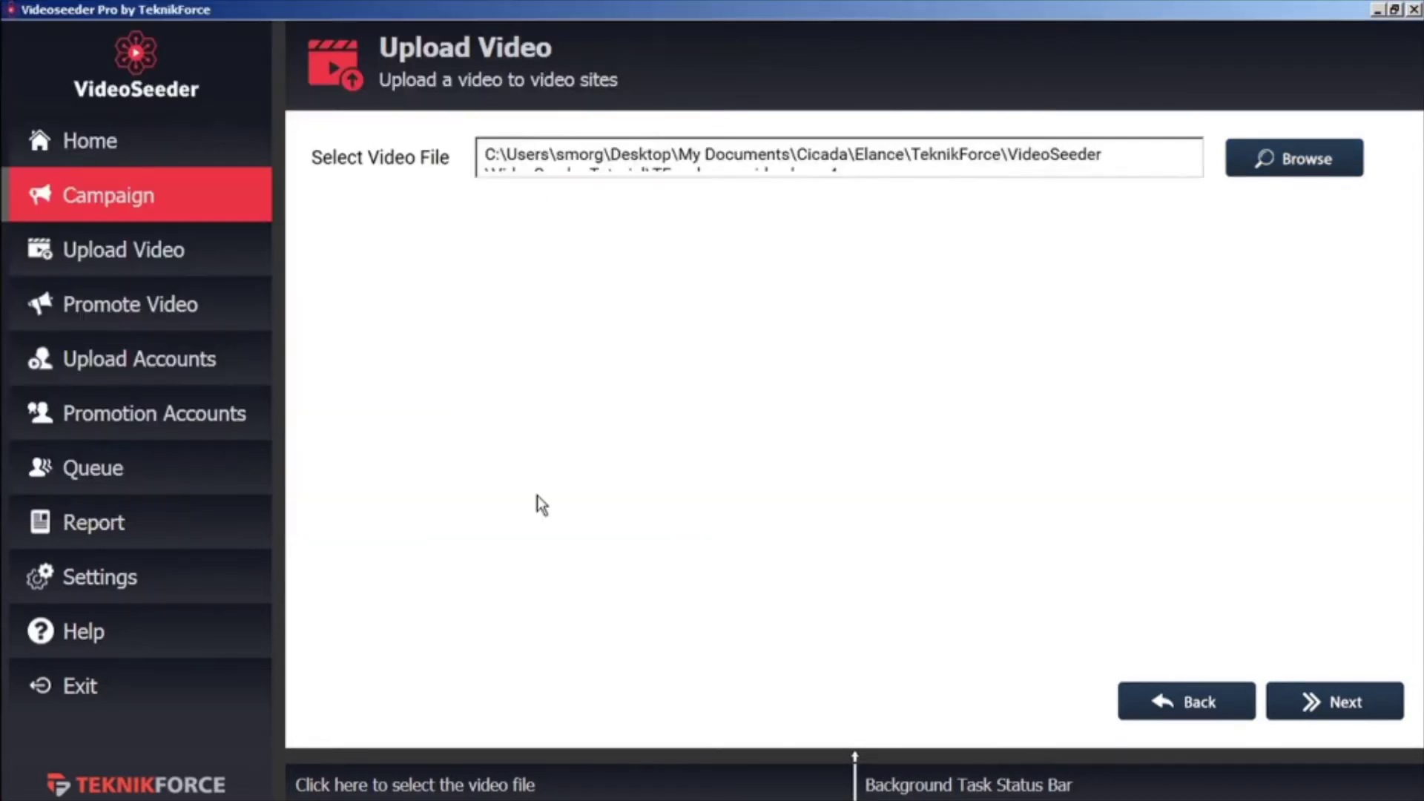
{"action": "left_click", "coordinate": [1361, 714]}
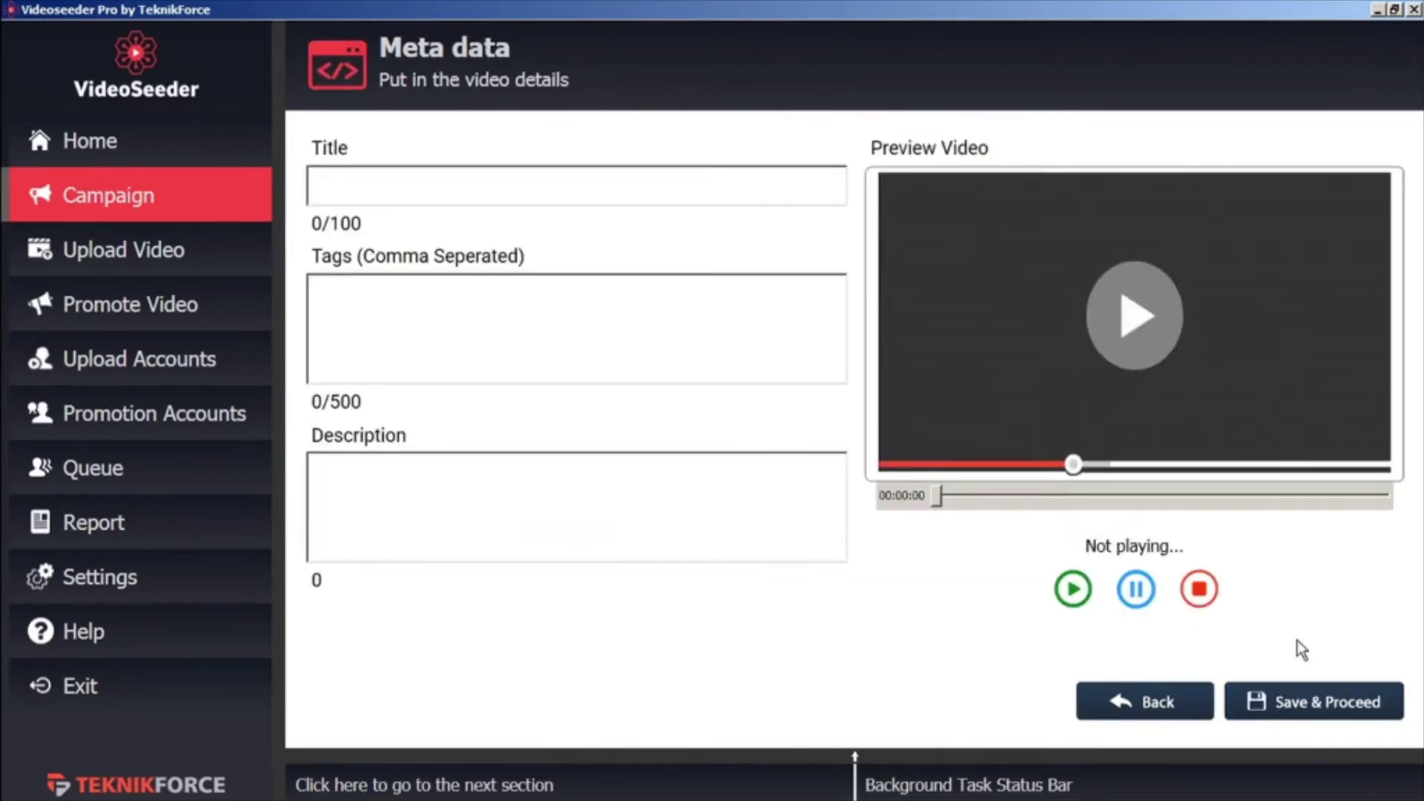
Give it title 'Test 2', tag 'marketing', description 'description', and queue the upload
{"action": "left_click", "coordinate": [481, 187]}
{"action": "type", "text": "Test 2"}
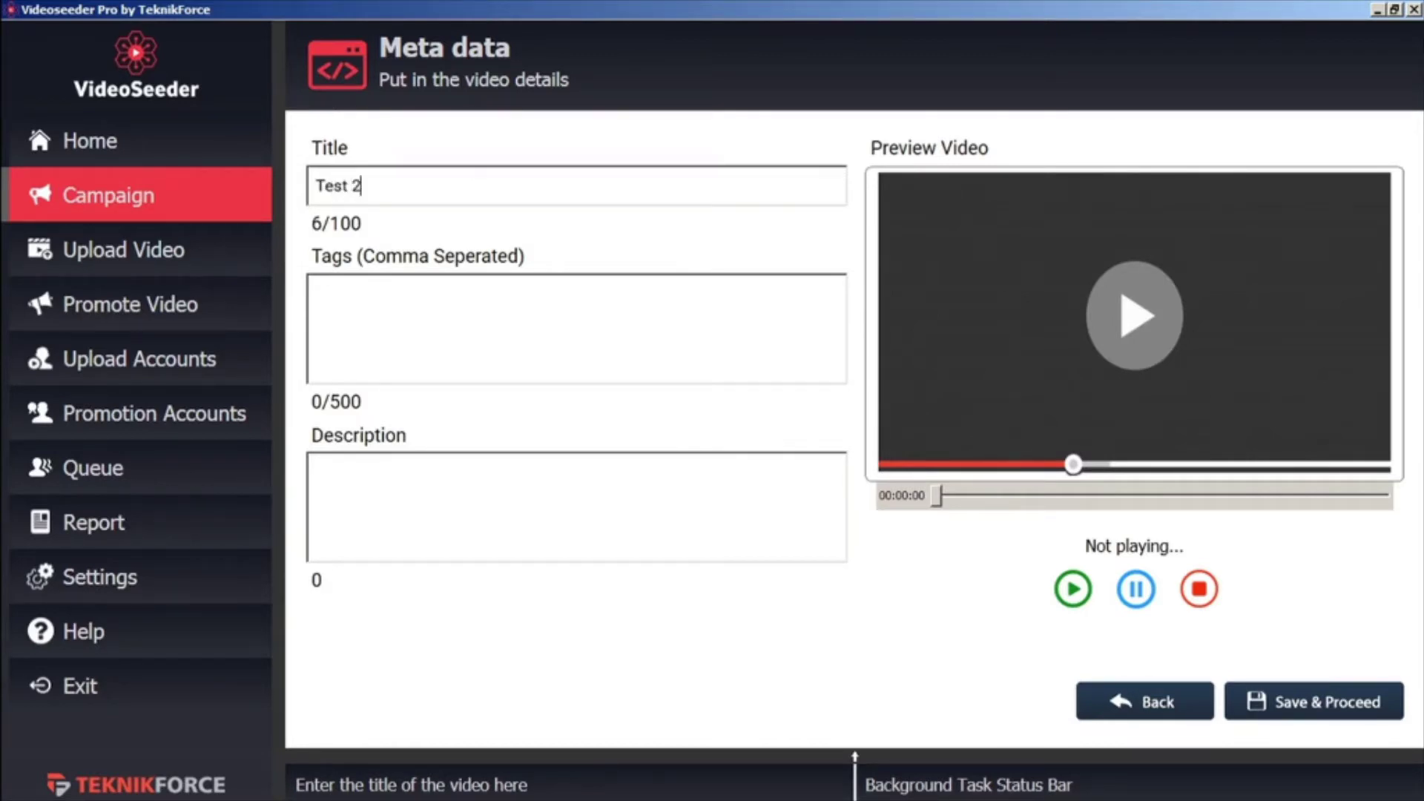
{"action": "left_click", "coordinate": [376, 290]}
{"action": "type", "text": "marketing"}
{"action": "left_click", "coordinate": [384, 490]}
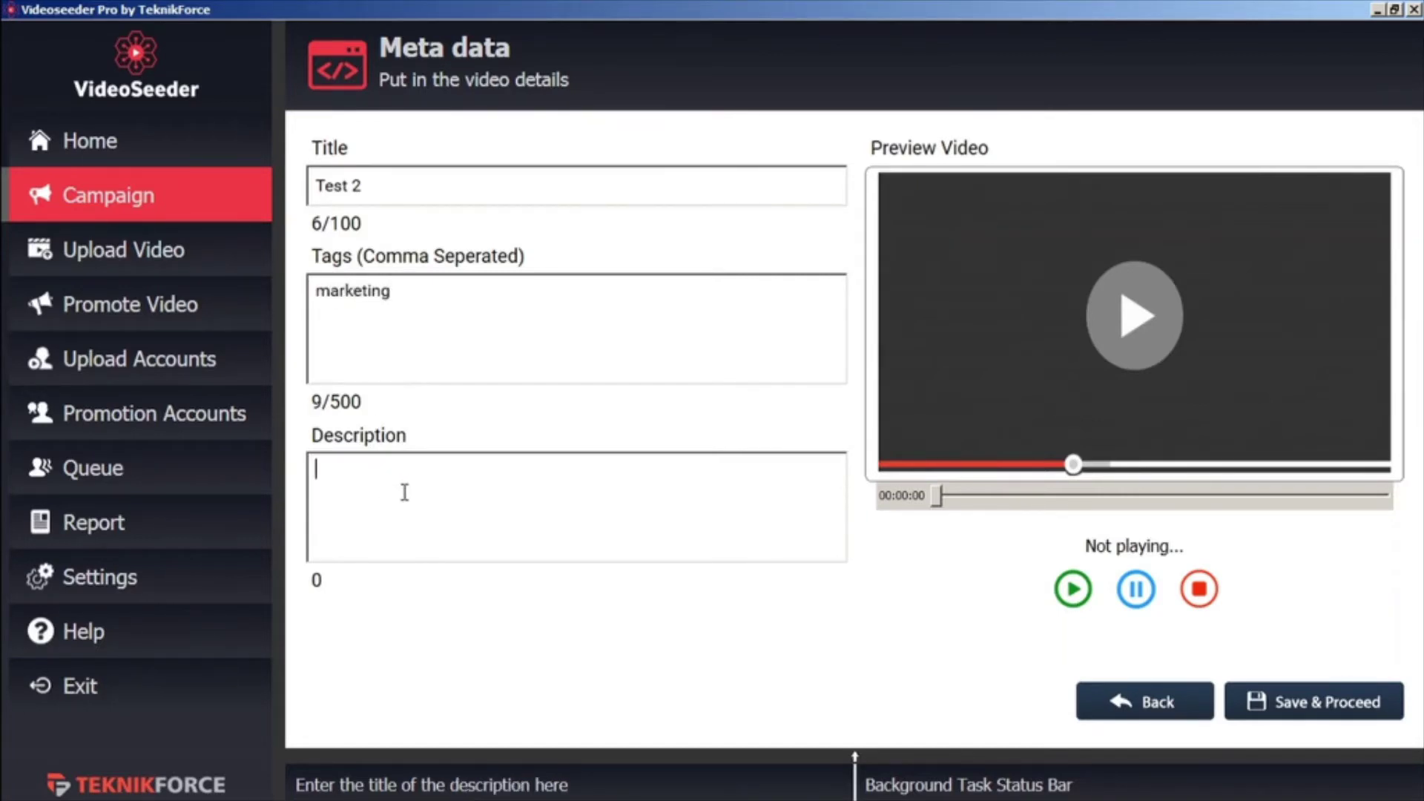
{"action": "type", "text": "description"}
{"action": "left_click", "coordinate": [1314, 707]}
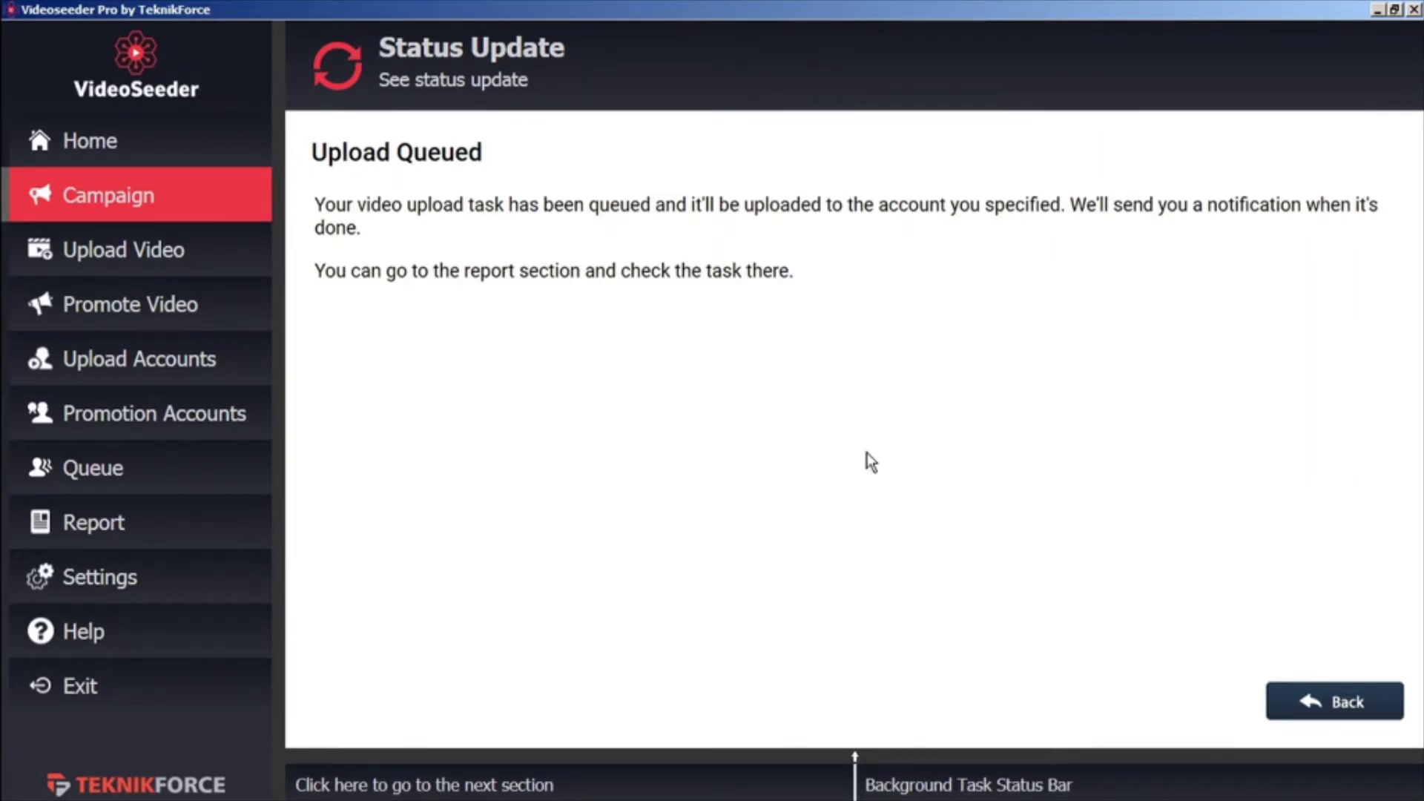
Check the queued Test 2 upload, then start and stop the campaign's posting and promotions
{"action": "left_click", "coordinate": [1348, 706]}
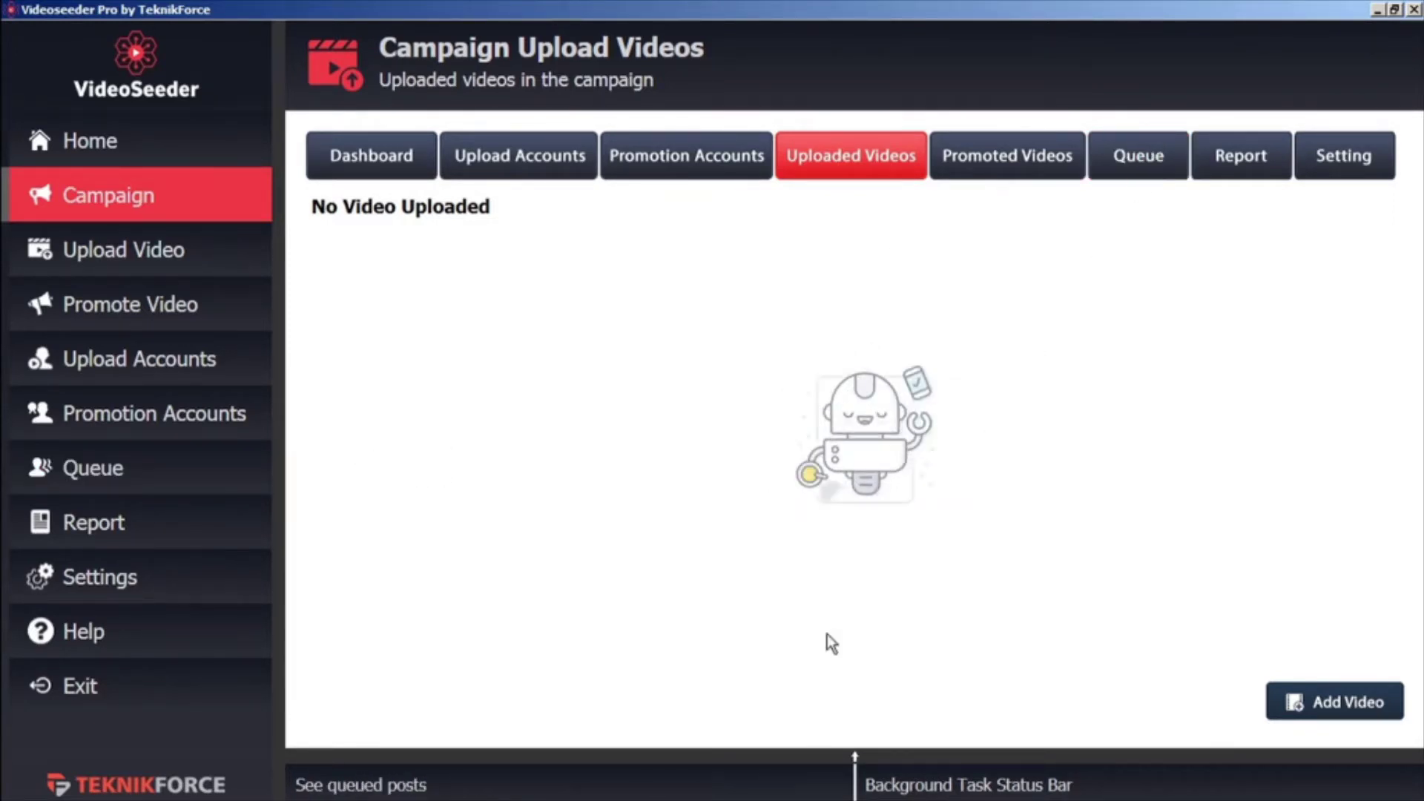
{"action": "left_click", "coordinate": [792, 760]}
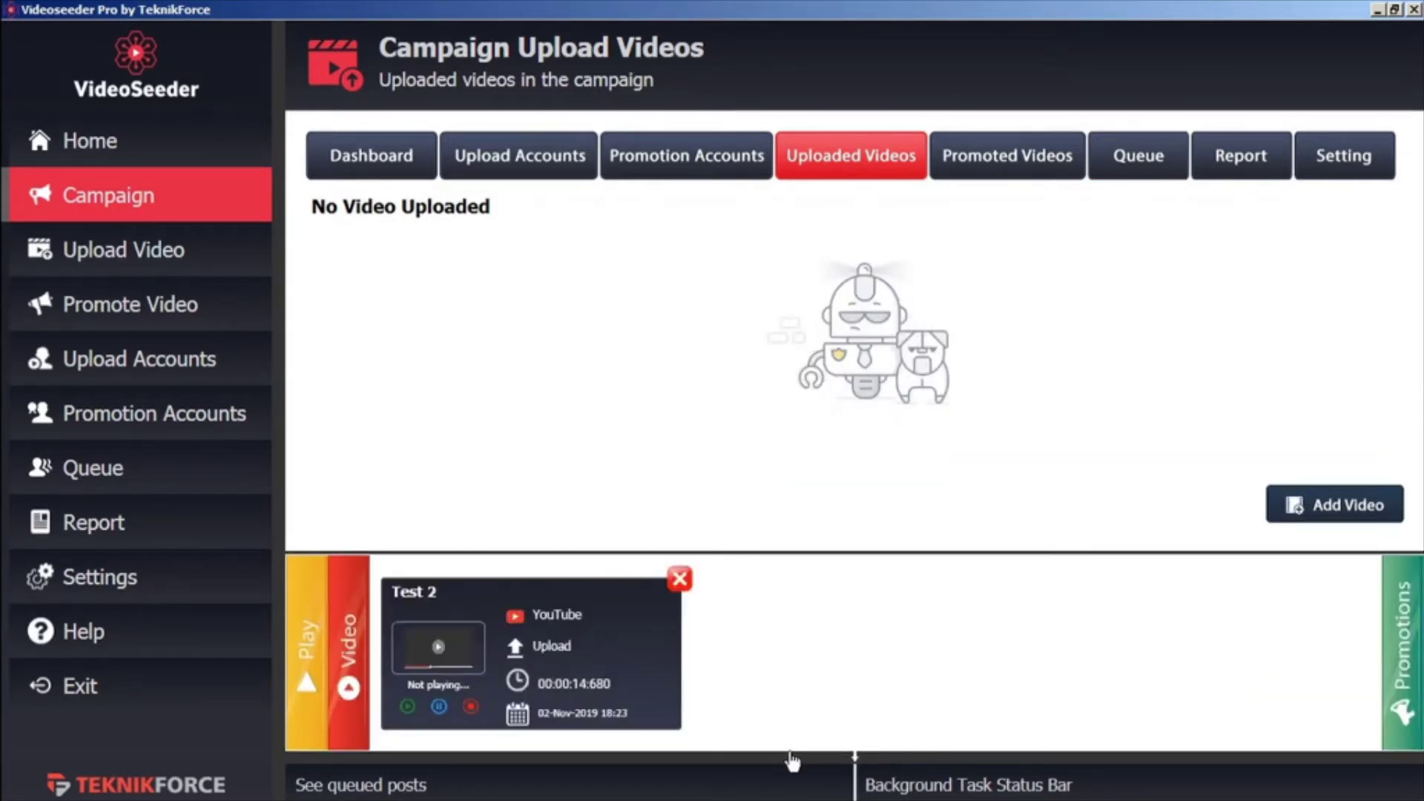
{"action": "left_click", "coordinate": [790, 764]}
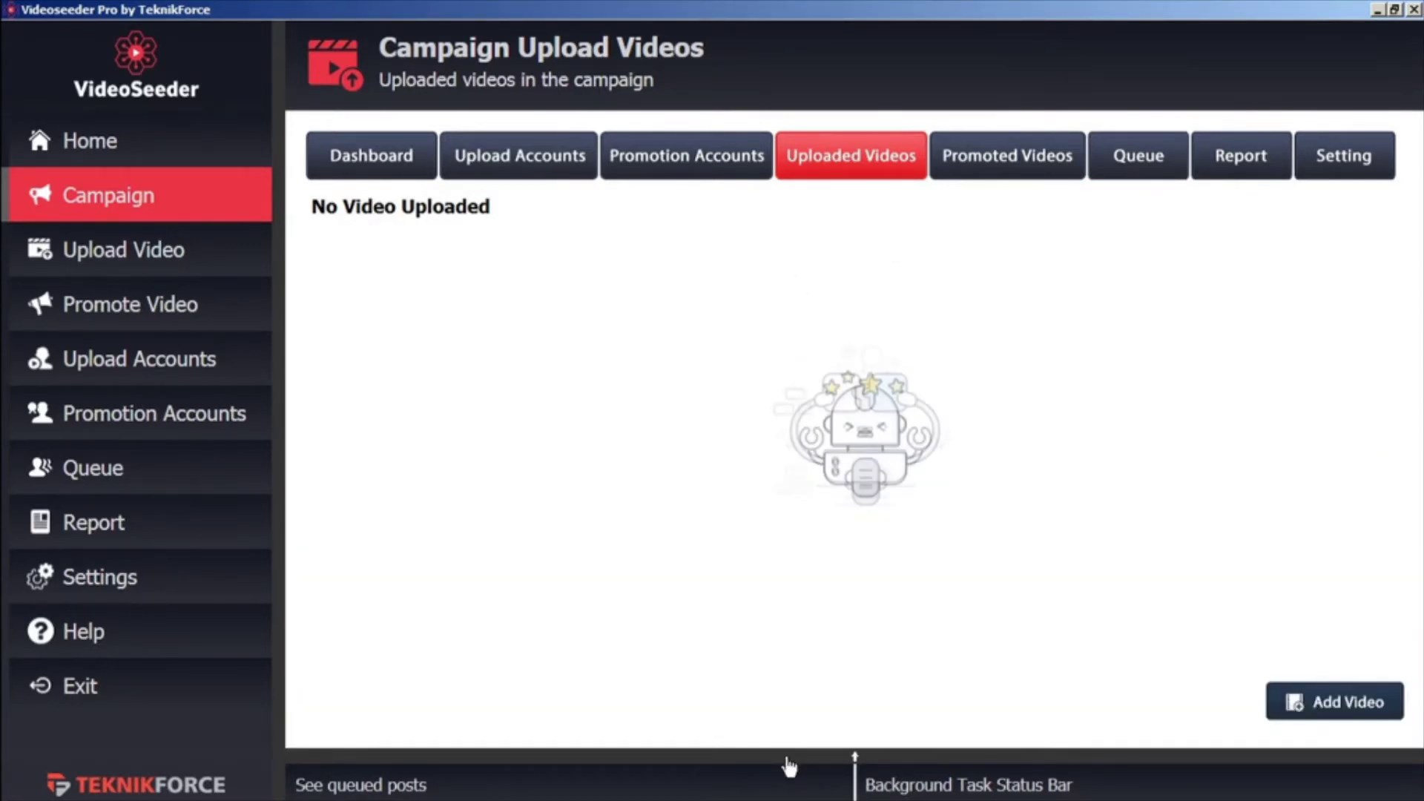
{"action": "left_click", "coordinate": [790, 764]}
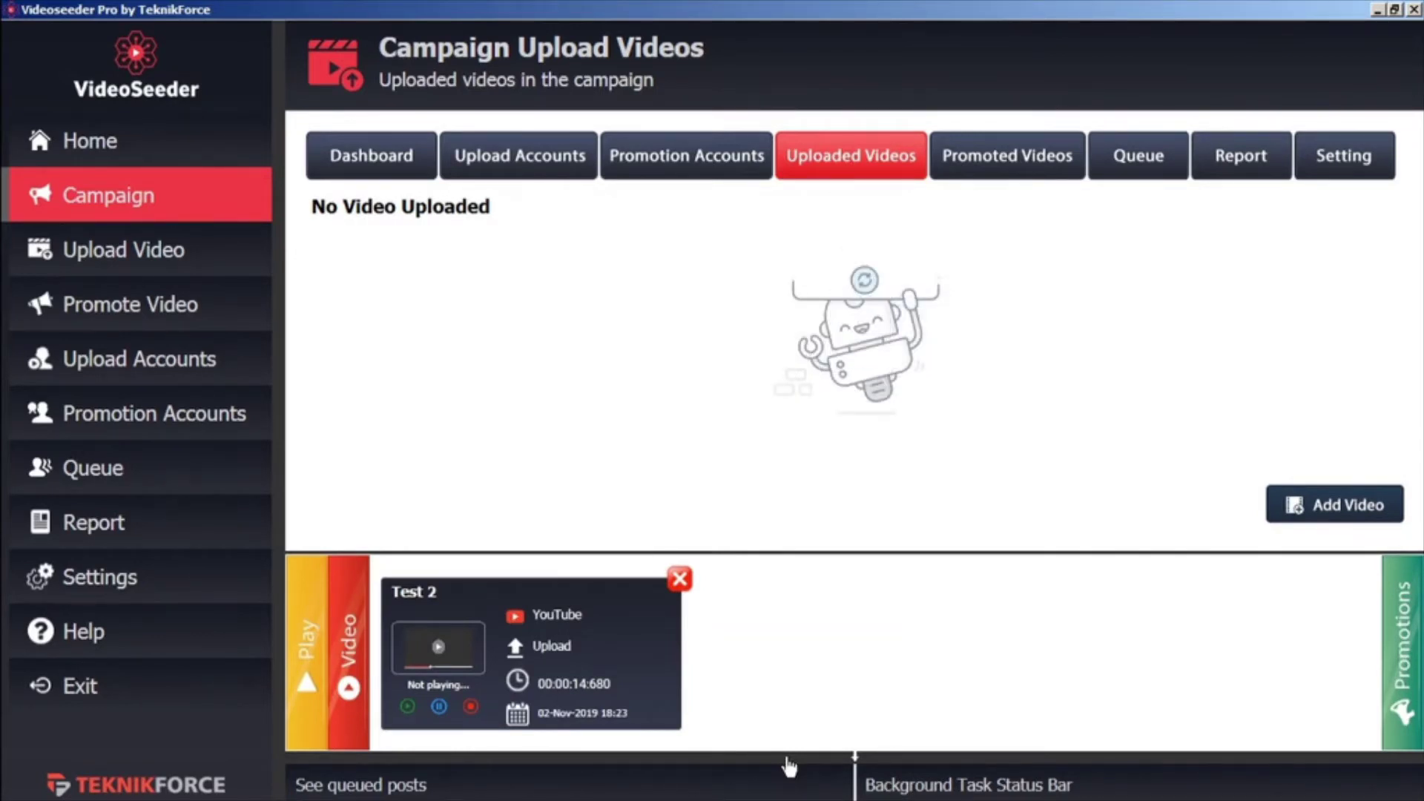
{"action": "left_click", "coordinate": [305, 666]}
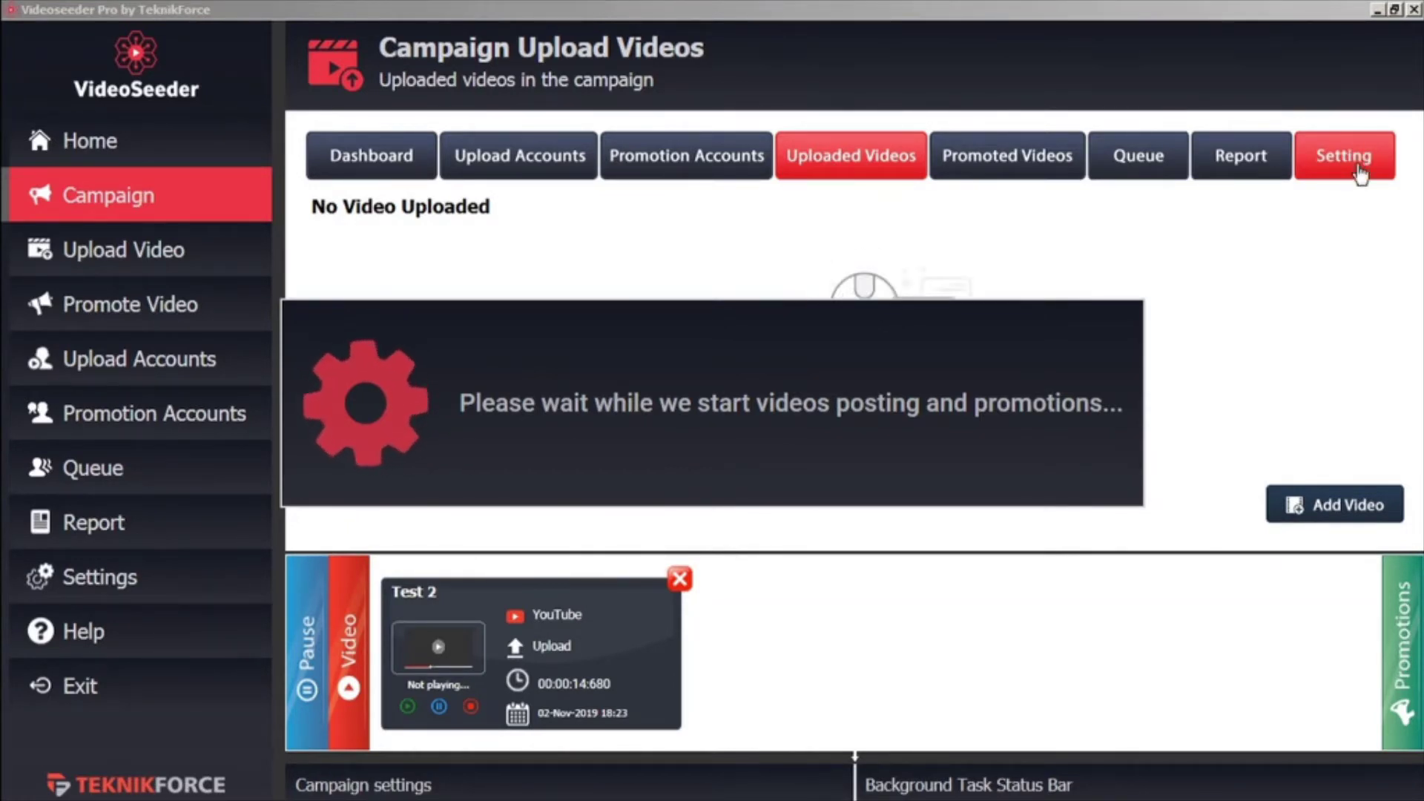
{"action": "left_click", "coordinate": [306, 652]}
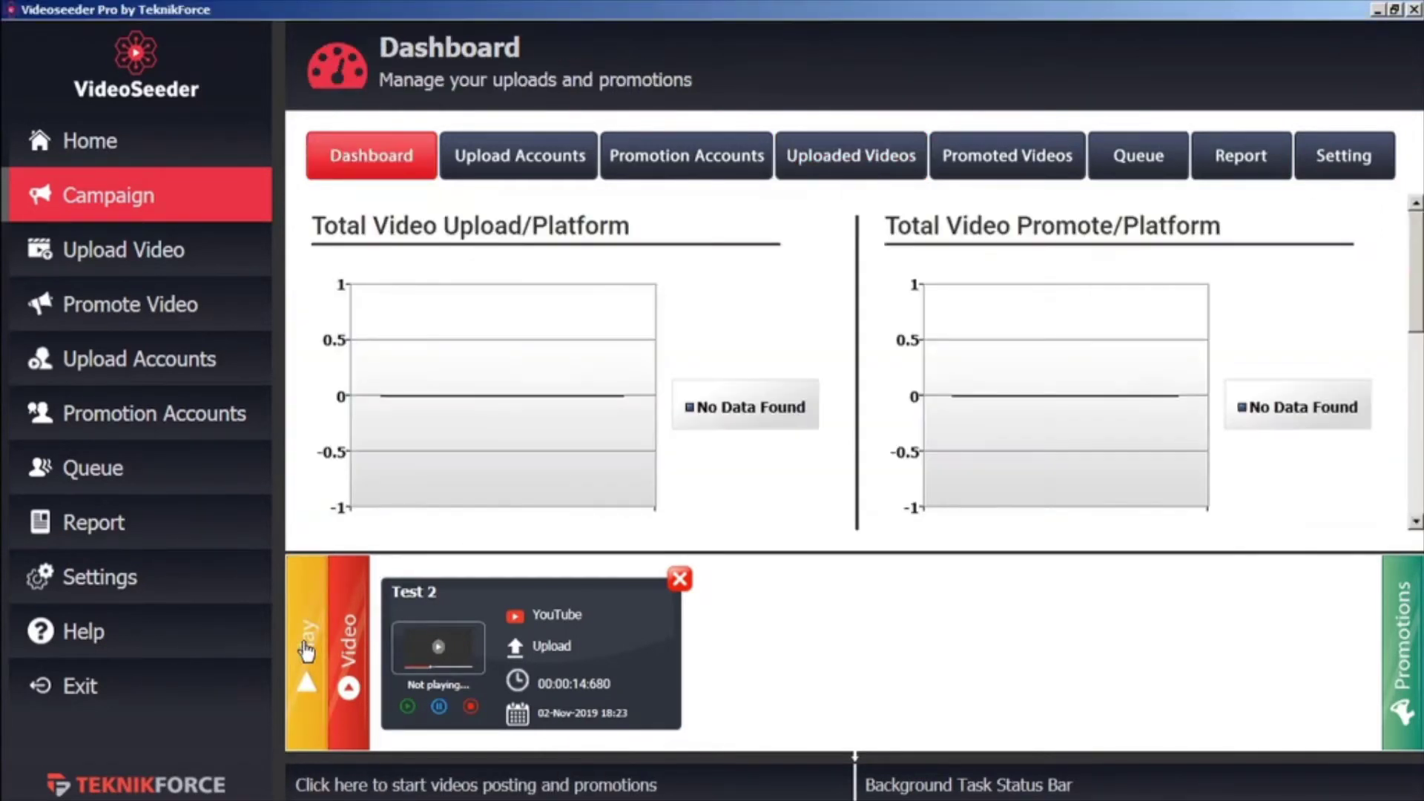
Choose TF welcome video b.mp4 for a single video upload
{"action": "left_click", "coordinate": [170, 260]}
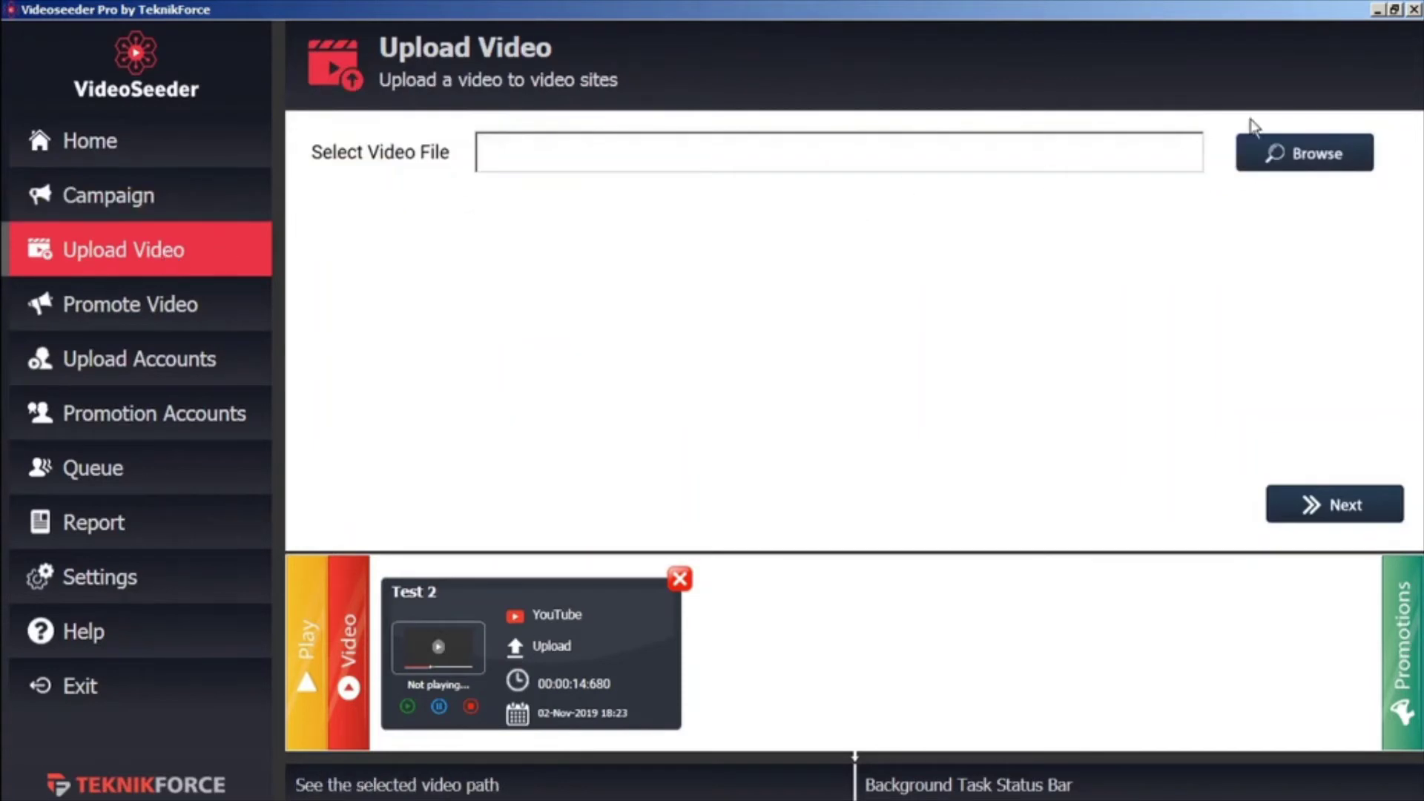
{"action": "left_click", "coordinate": [1295, 157]}
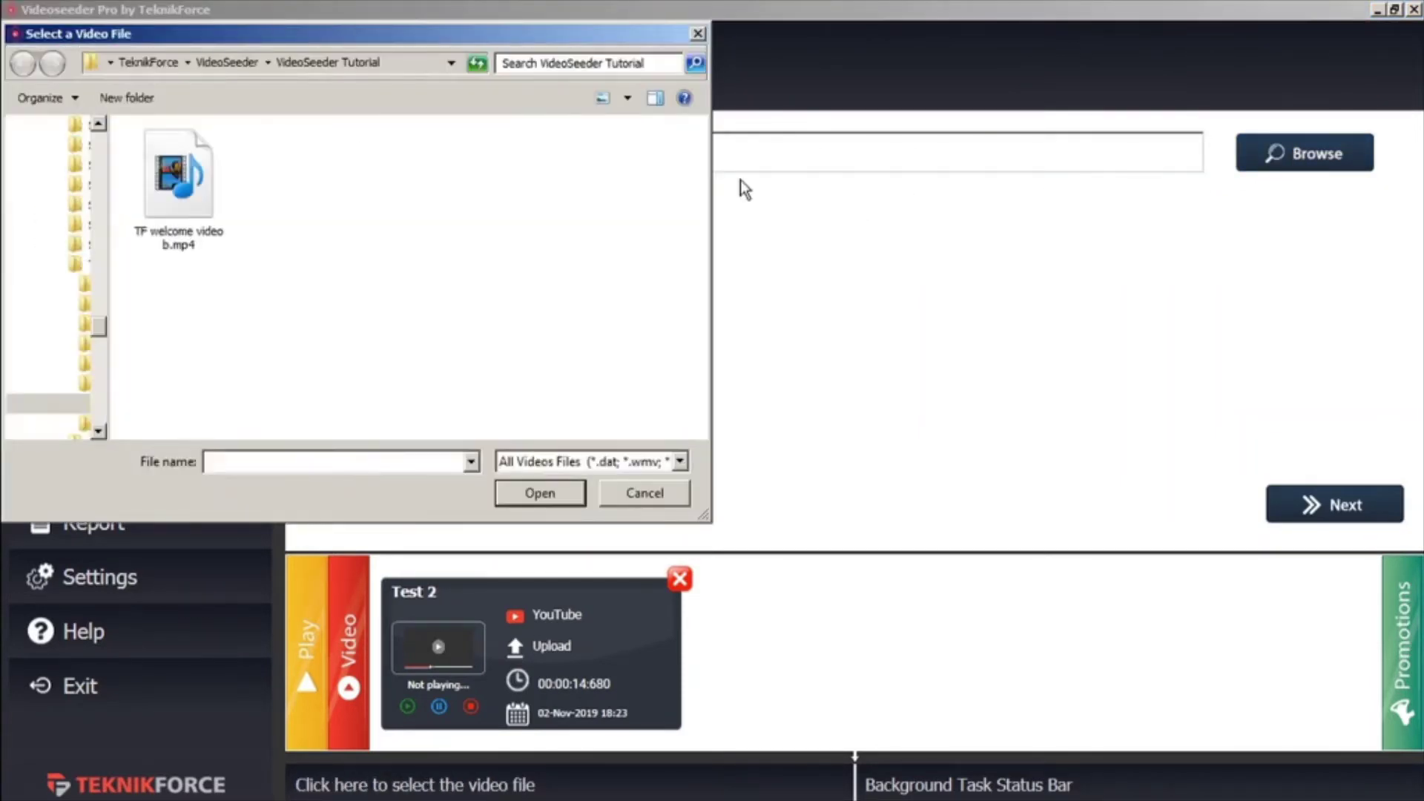
{"action": "left_click", "coordinate": [186, 199]}
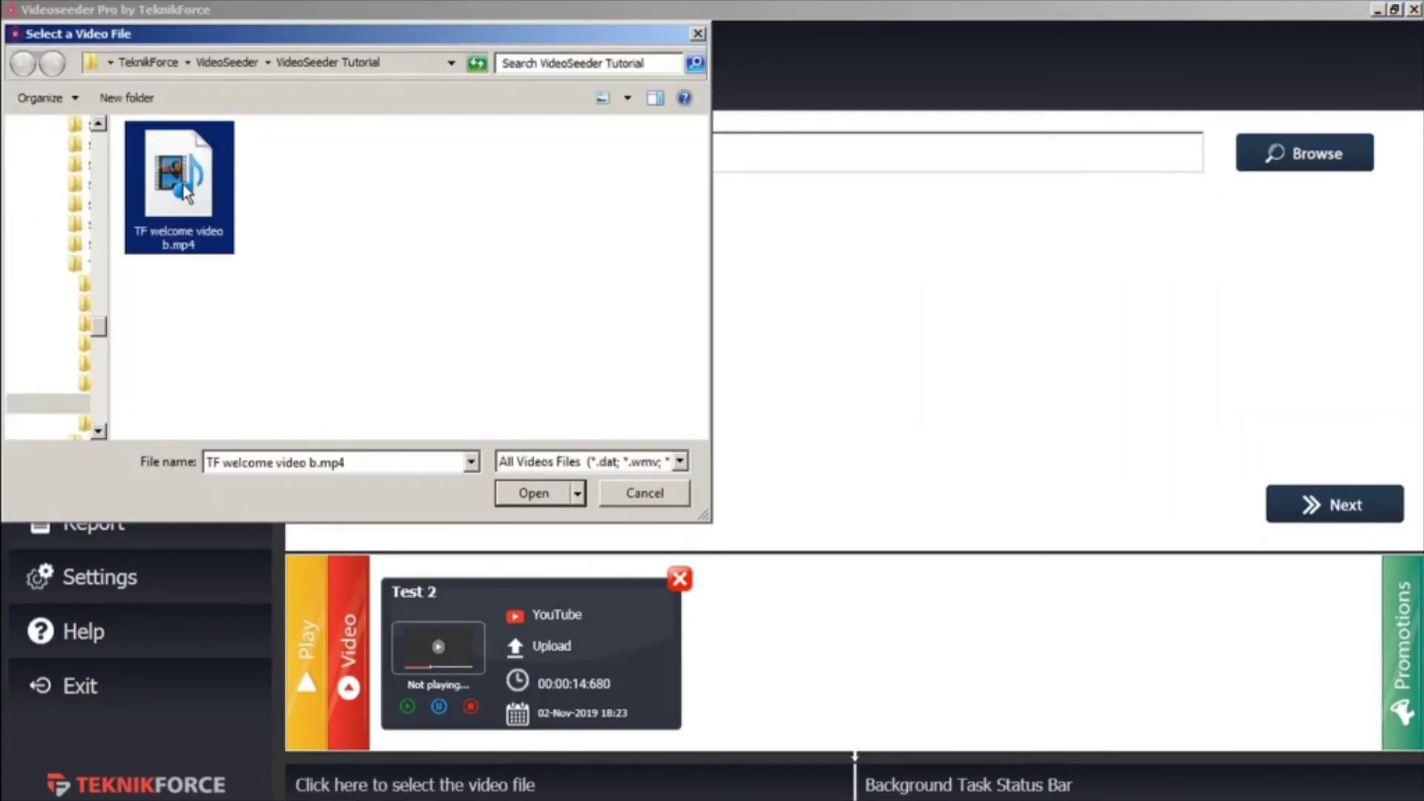
{"action": "left_click", "coordinate": [522, 493]}
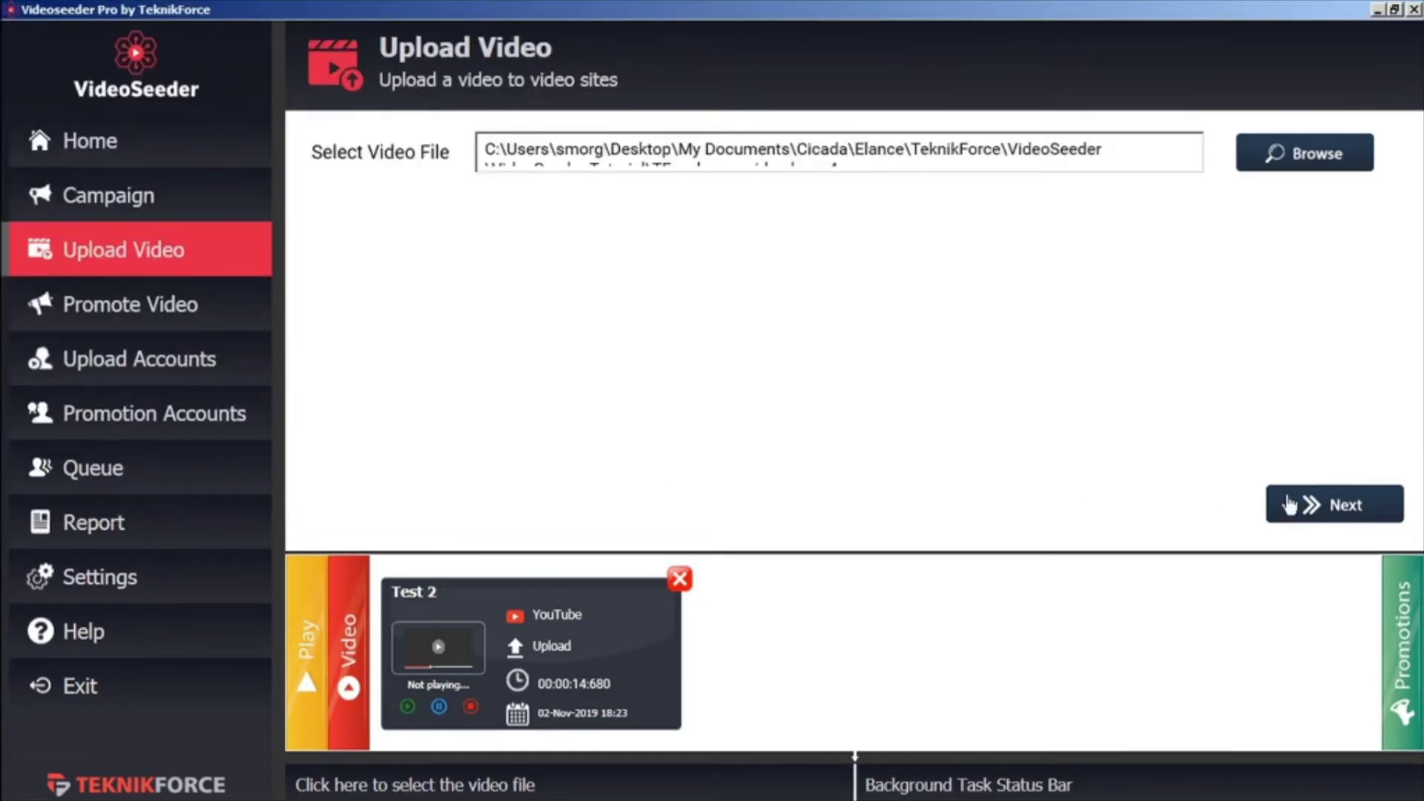
{"action": "left_click", "coordinate": [1339, 501]}
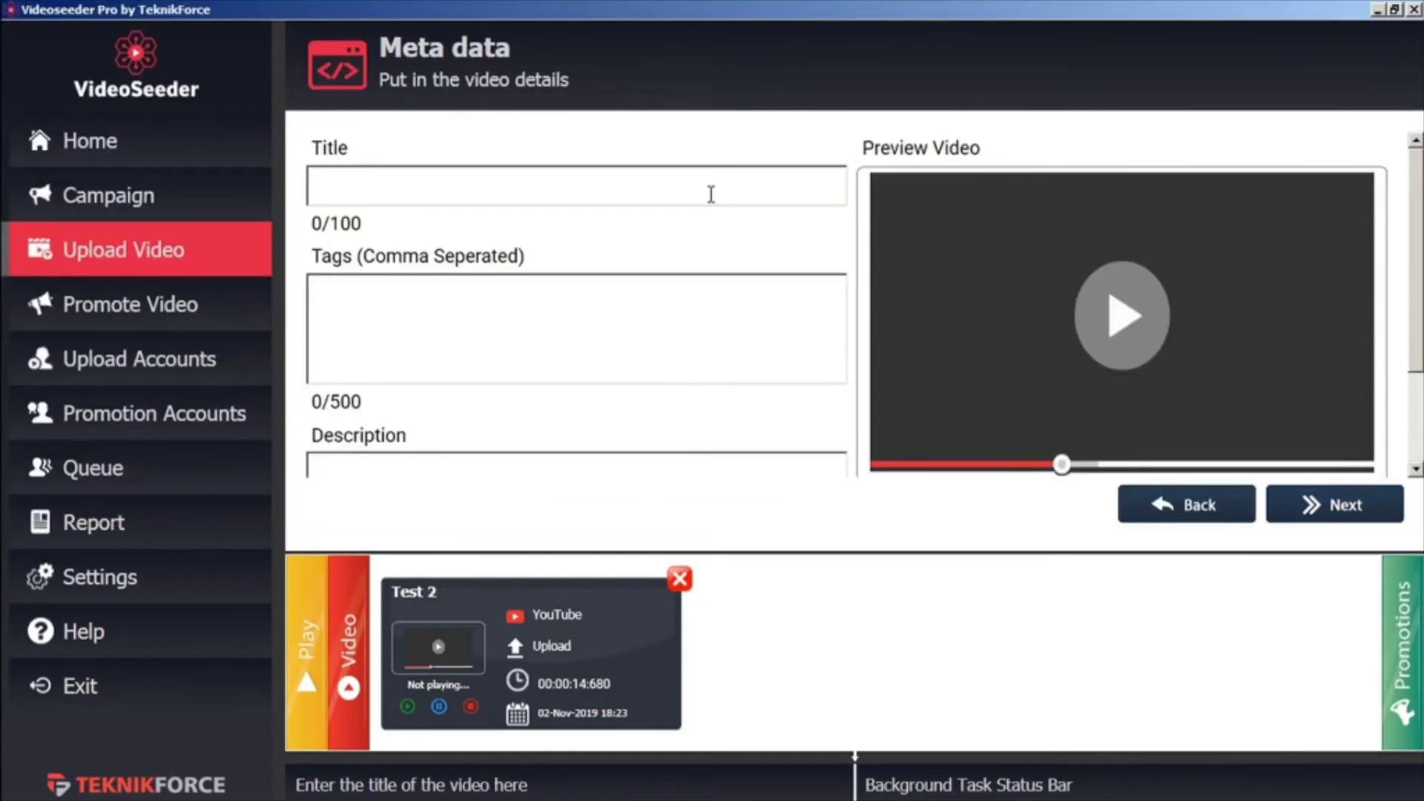
Enter title 'test 3test' and tag 'test', add VideoPromoVIP, and queue the YouTube upload
{"action": "type", "text": "test 3"}
{"action": "type", "text": "test"}
{"action": "left_click", "coordinate": [639, 470]}
{"action": "type", "text": "test"}
{"action": "left_click", "coordinate": [1348, 522]}
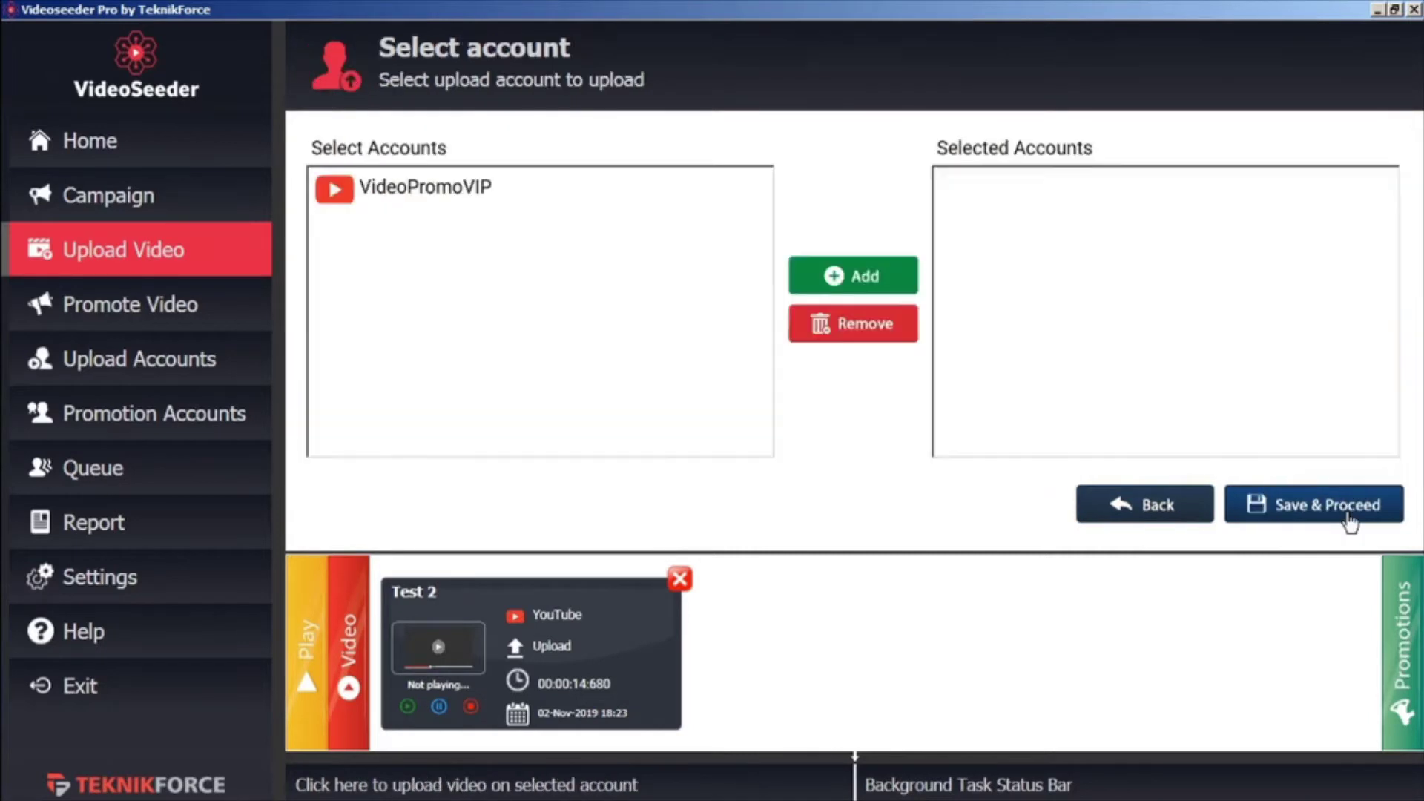
{"action": "left_click", "coordinate": [455, 191]}
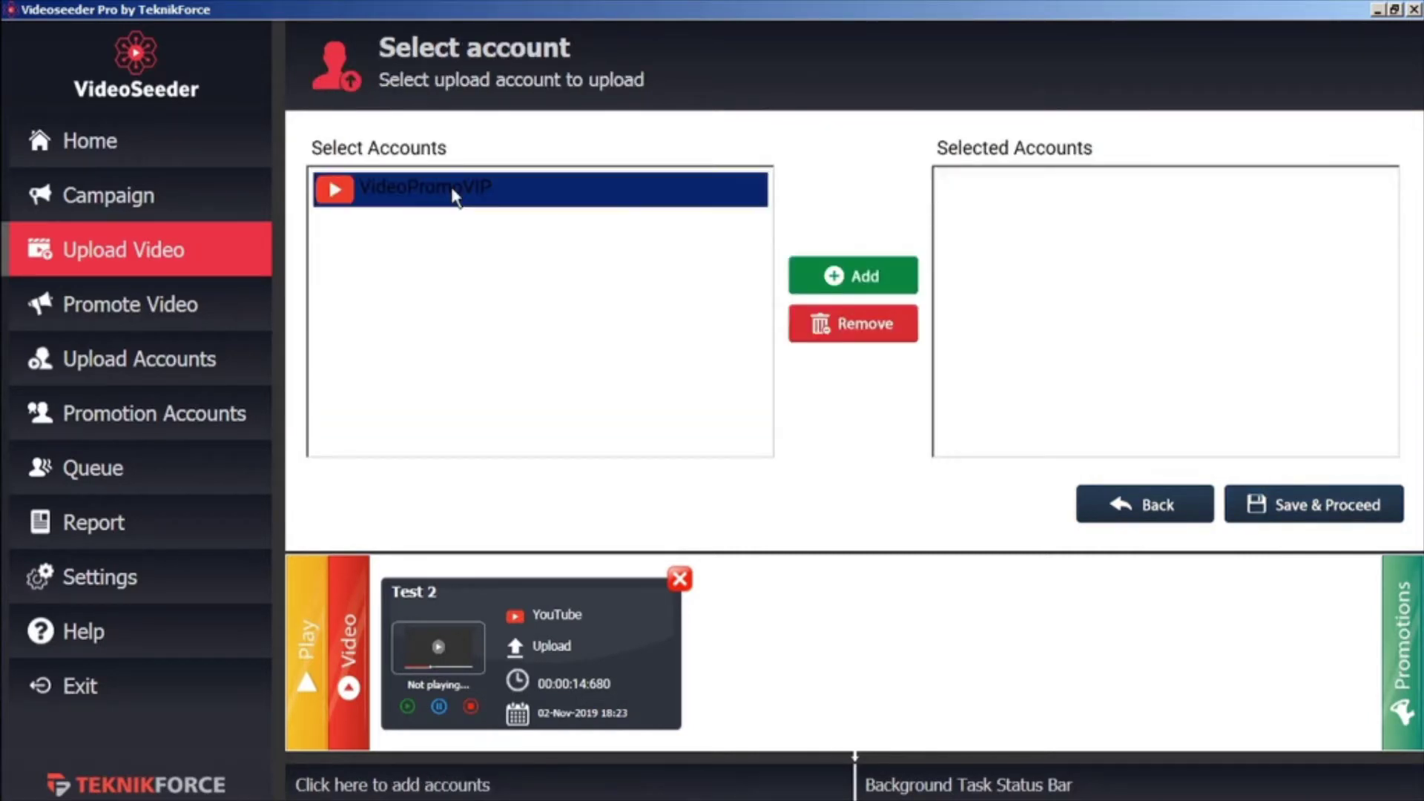
{"action": "left_click", "coordinate": [833, 261]}
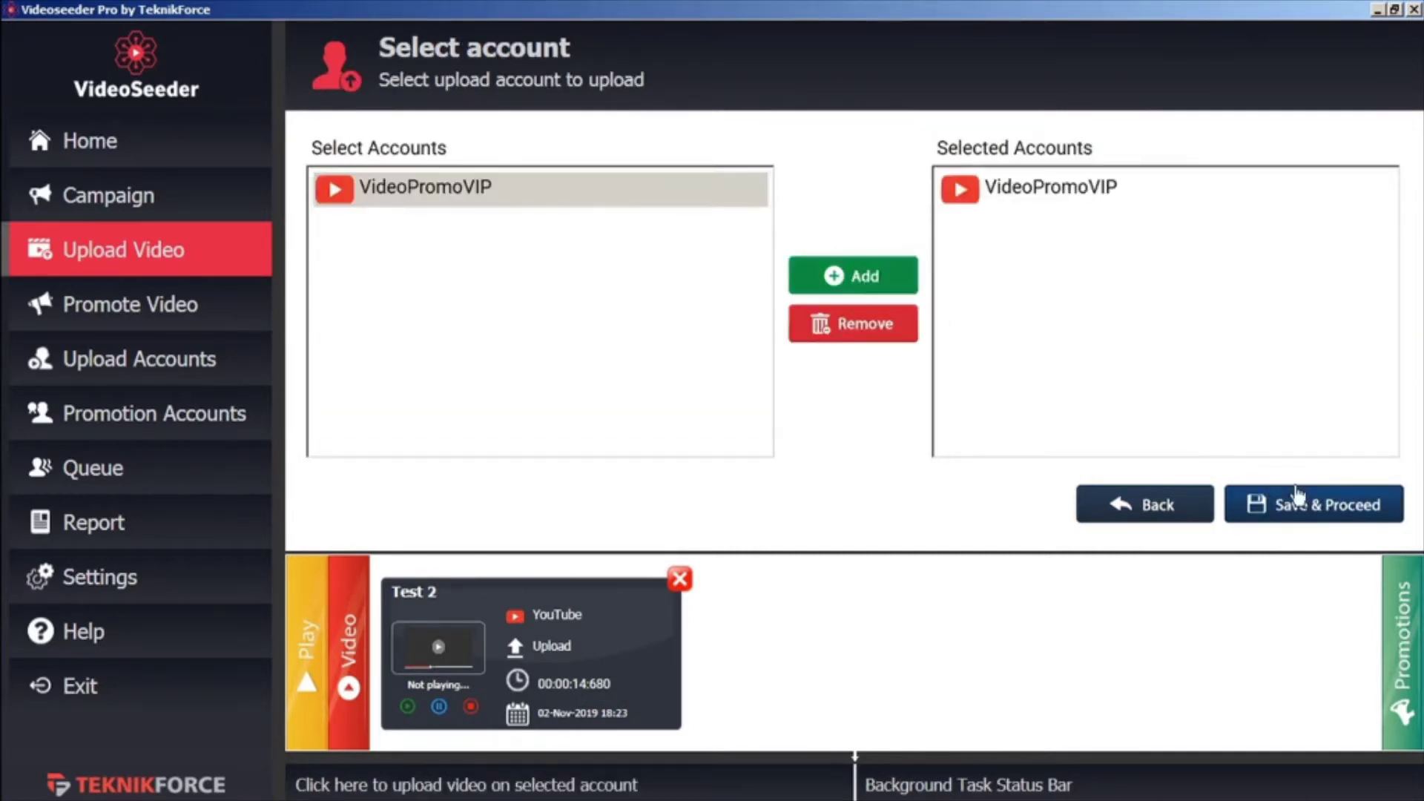
{"action": "left_click", "coordinate": [1316, 508]}
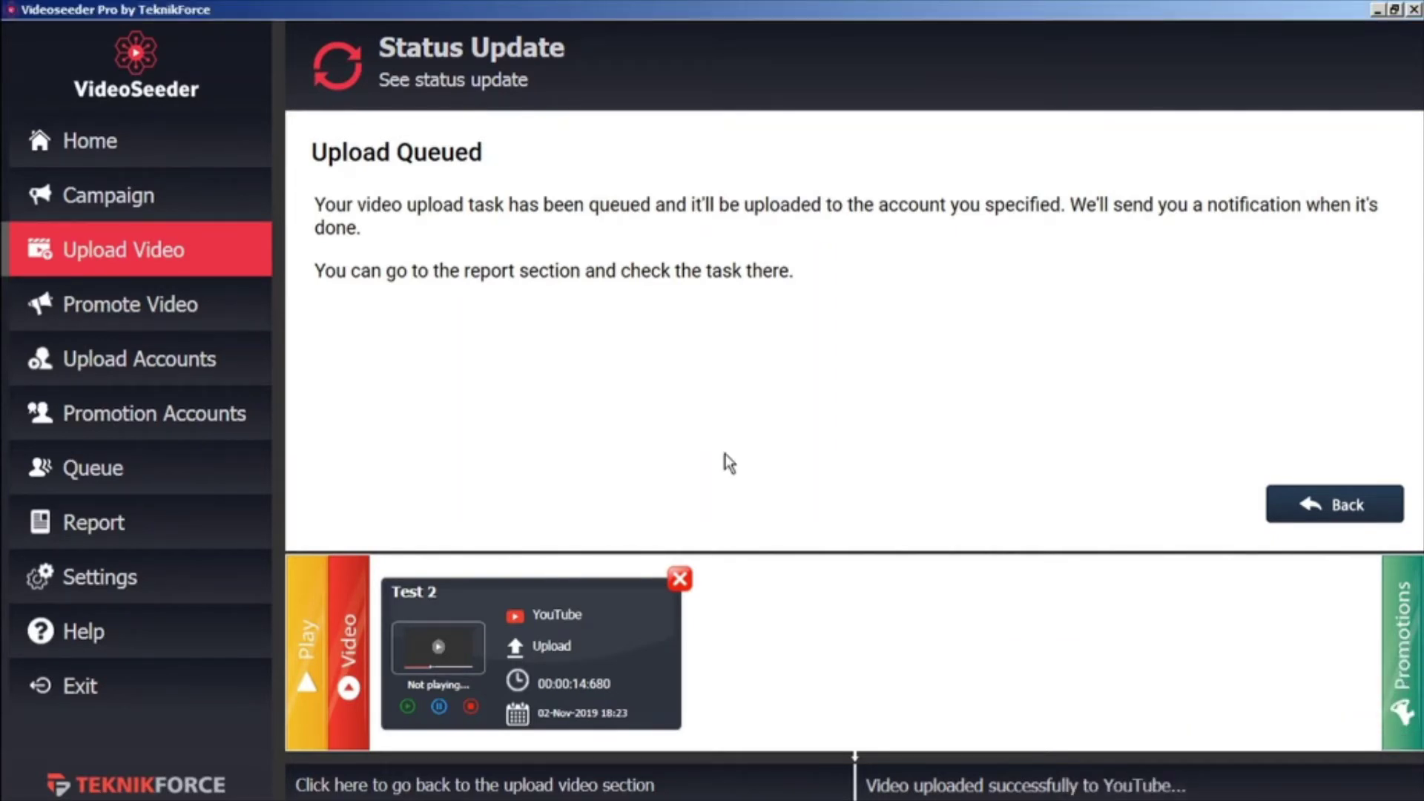
{"action": "left_click", "coordinate": [235, 327]}
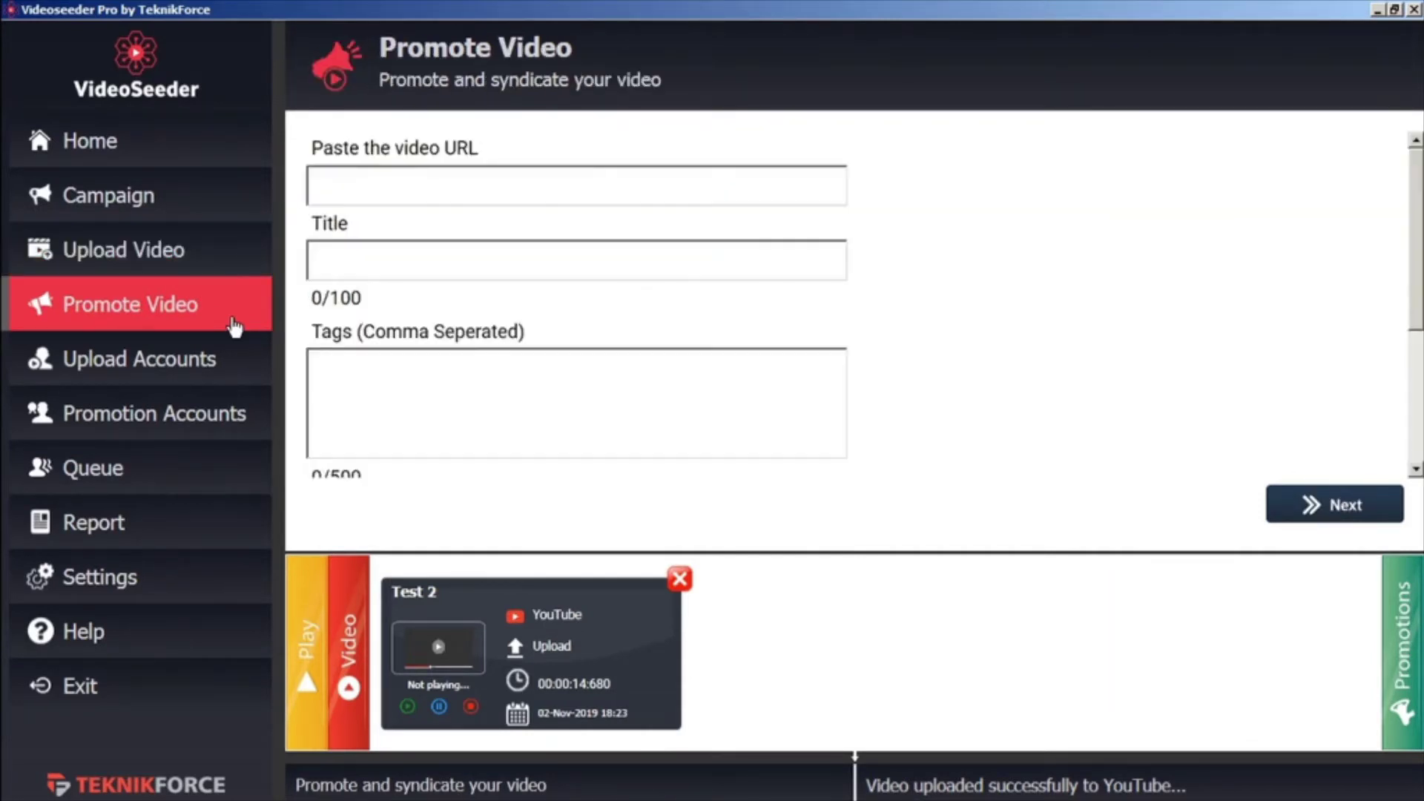
{"action": "left_click", "coordinate": [439, 184]}
{"action": "type", "text": "https://youtu.be/zPMSkxX-aGU"}
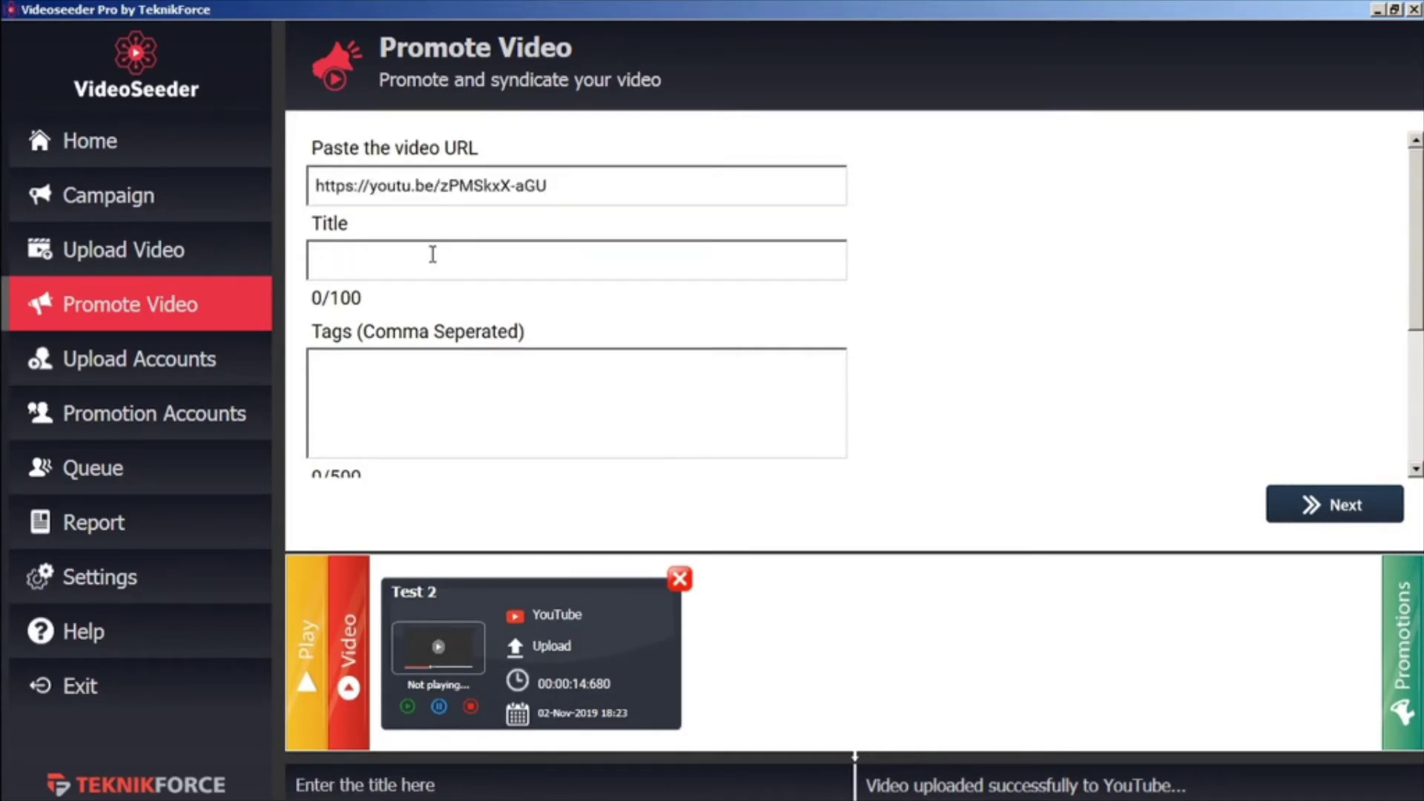
{"action": "type", "text": "test"}
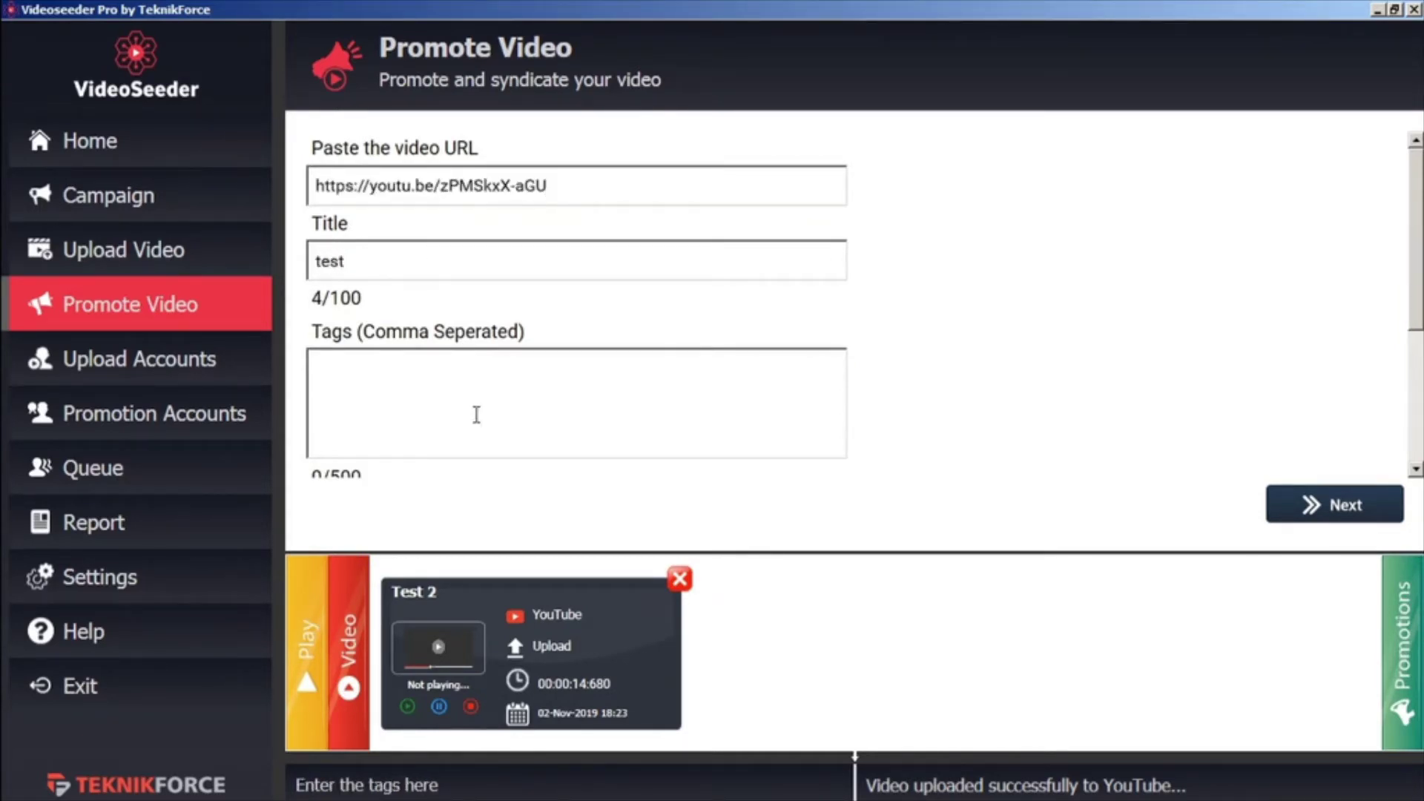
{"action": "left_click", "coordinate": [476, 408]}
{"action": "type", "text": "test"}
{"action": "scroll", "coordinate": [476, 407], "scroll_direction": "down", "scroll_amount": 1}
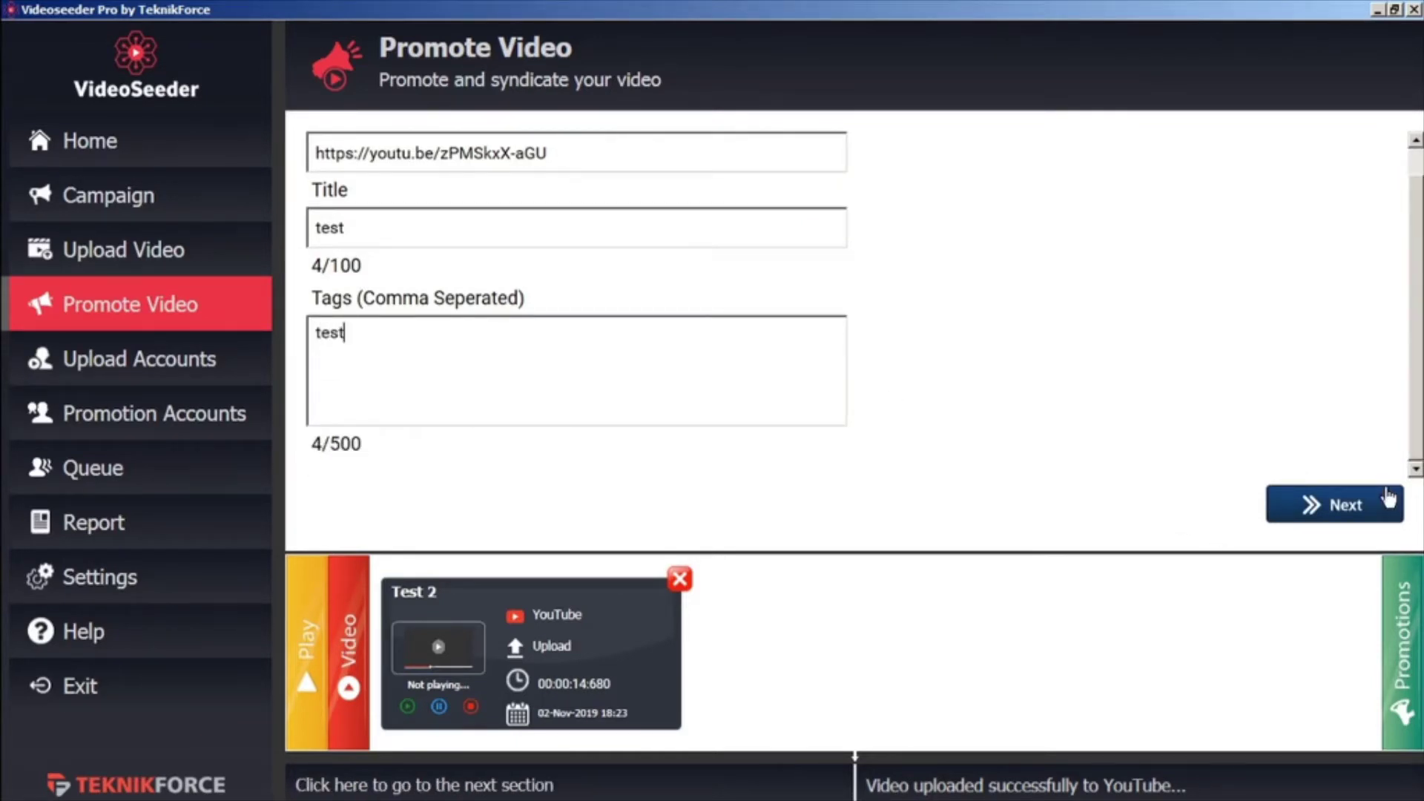
{"action": "left_click", "coordinate": [1378, 509]}
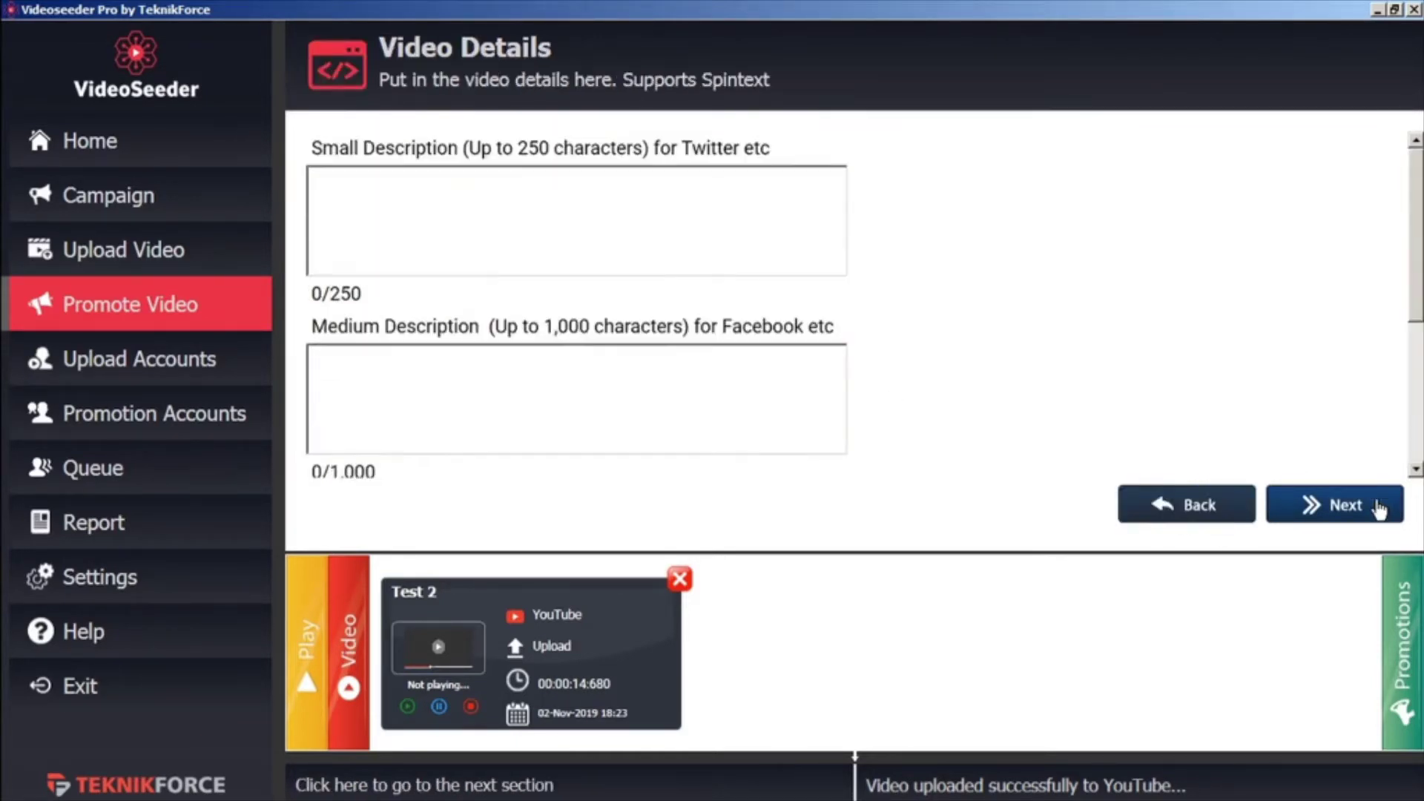
Add short description 'short' and medium 'med', pick the Test account, and queue the promotion
{"action": "left_click", "coordinate": [656, 215]}
{"action": "type", "text": "short"}
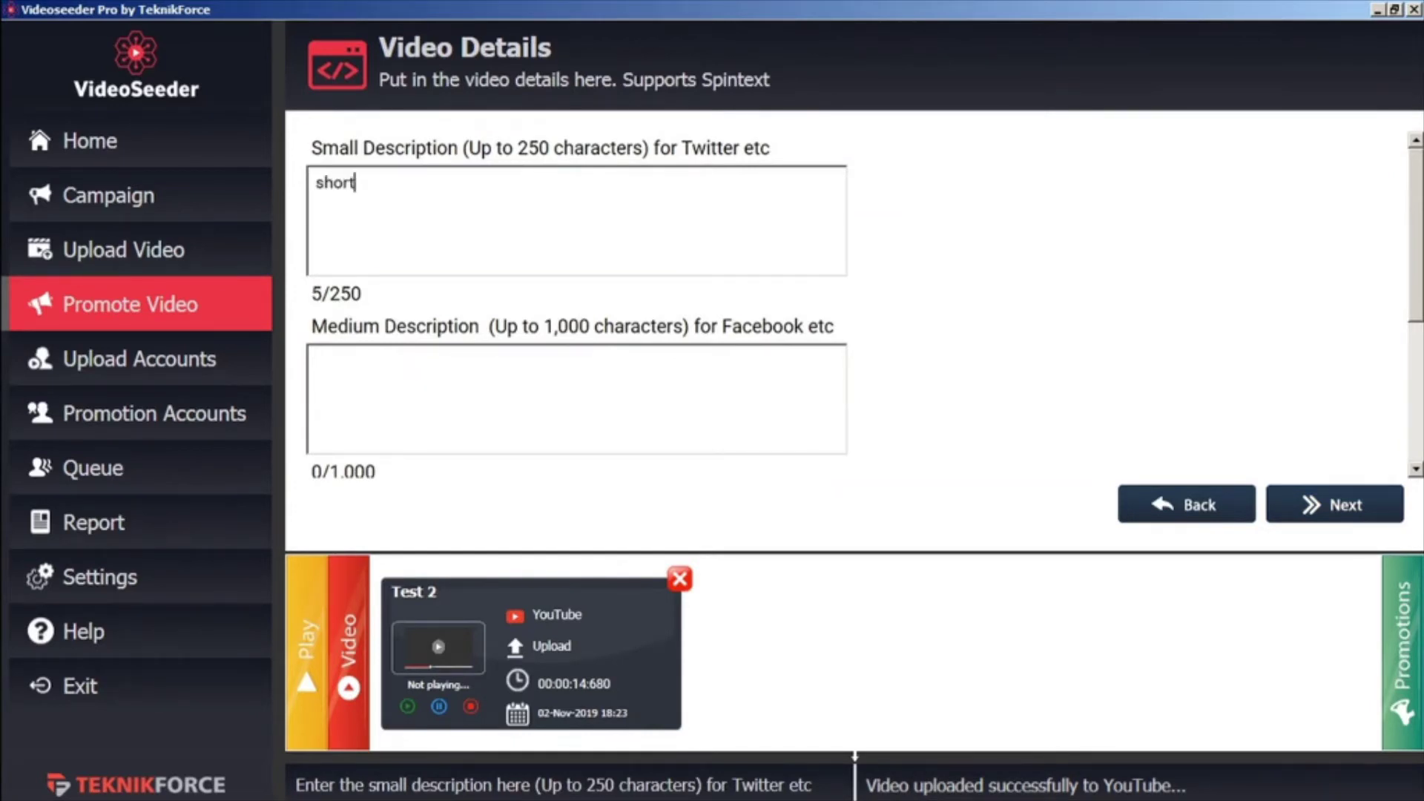
{"action": "left_click", "coordinate": [551, 409]}
{"action": "type", "text": "med"}
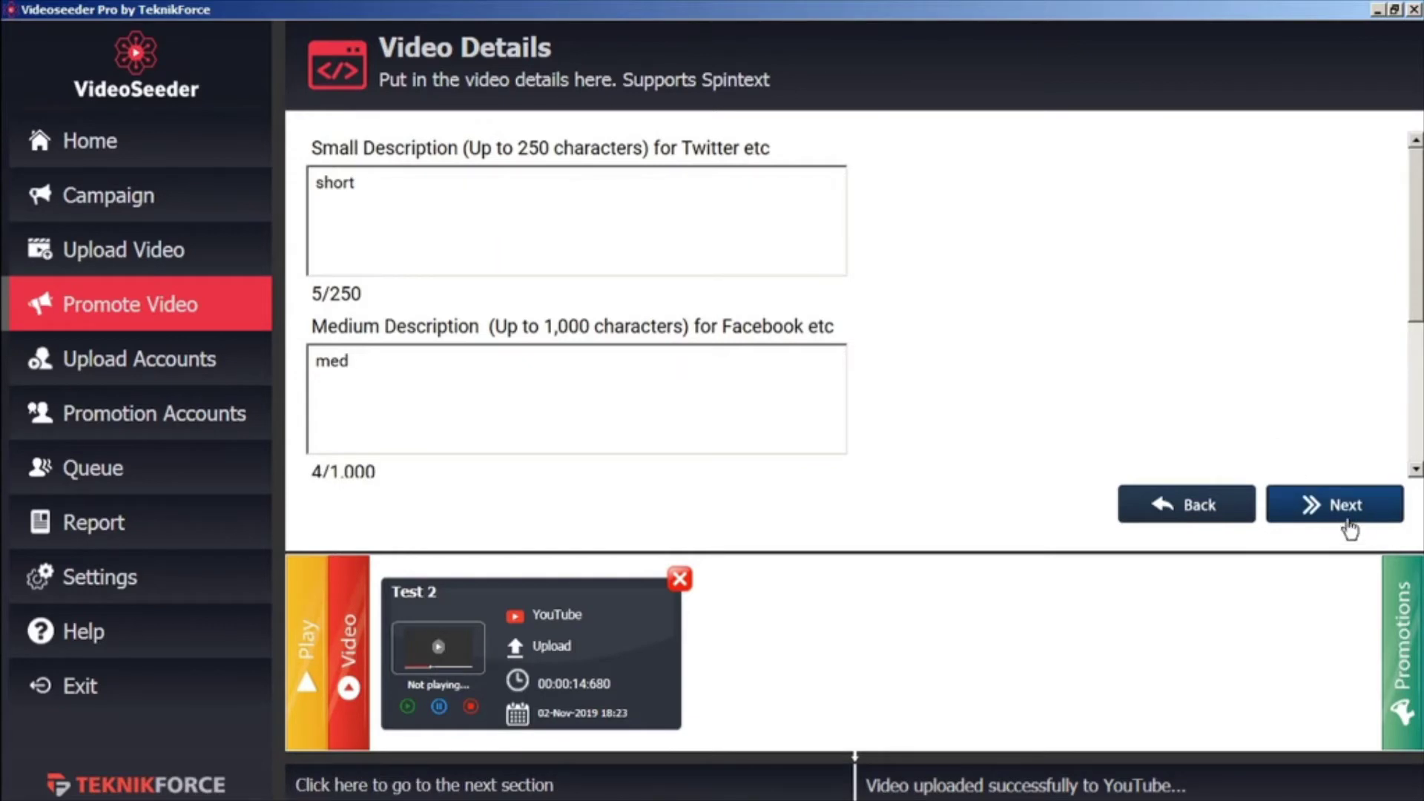
{"action": "left_click", "coordinate": [1348, 517]}
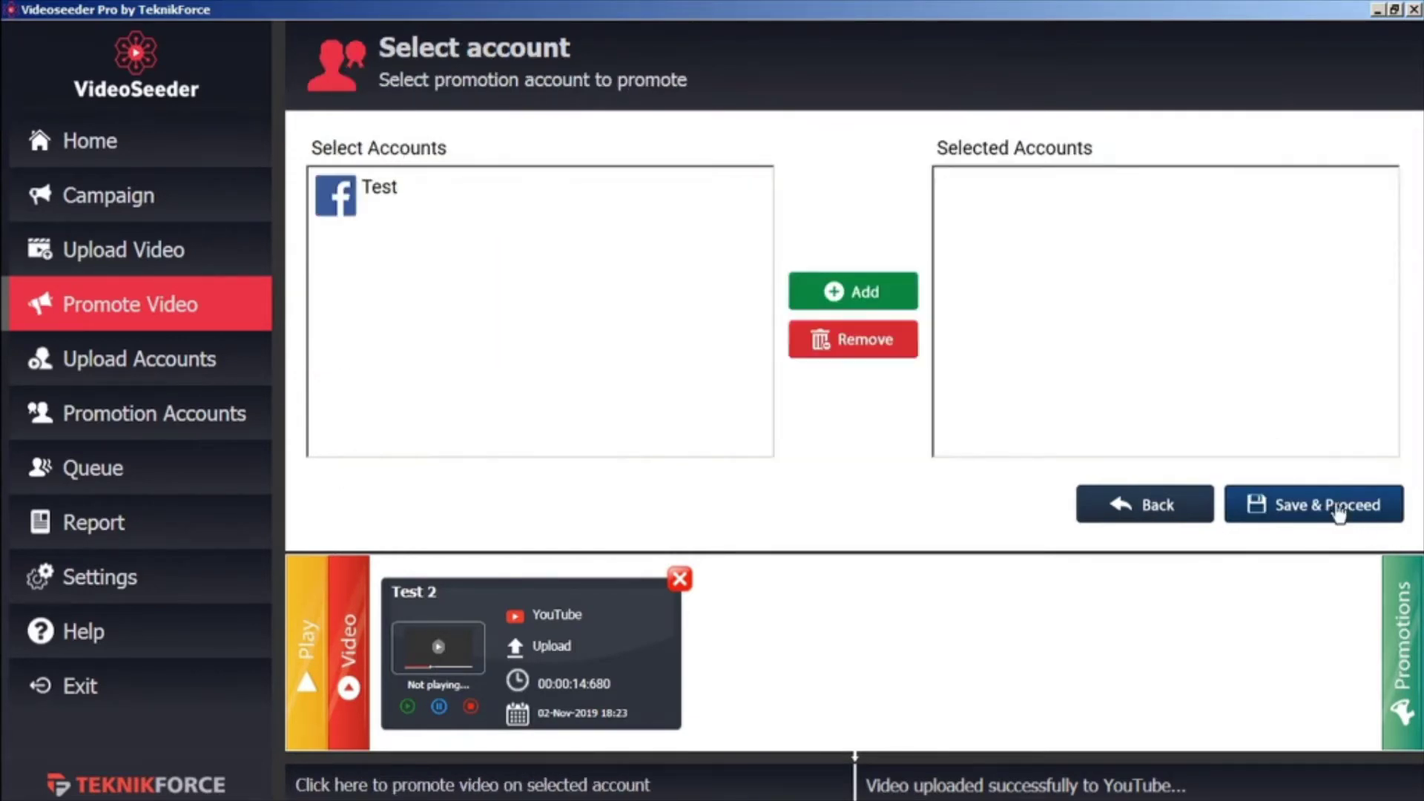
{"action": "left_click", "coordinate": [375, 186]}
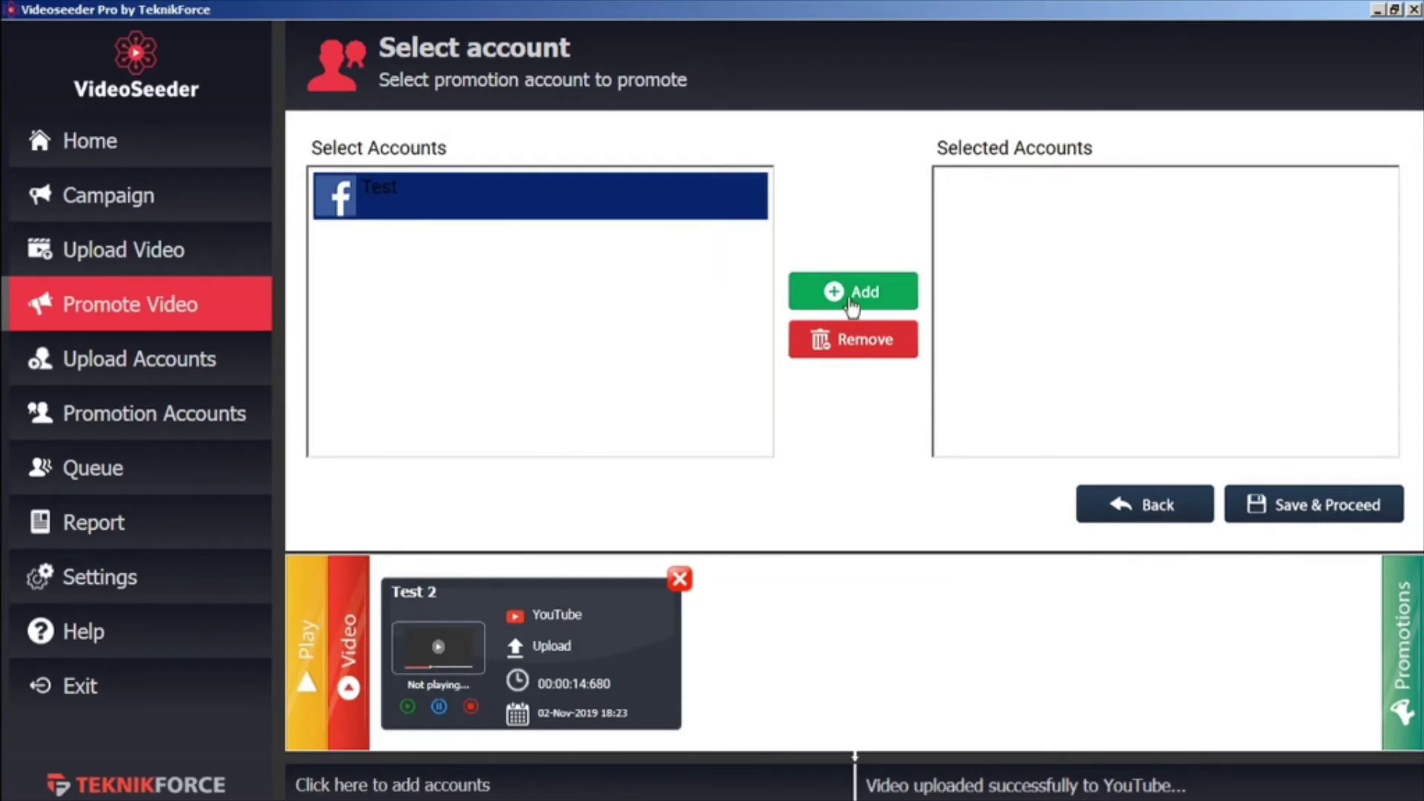
{"action": "left_click", "coordinate": [894, 308]}
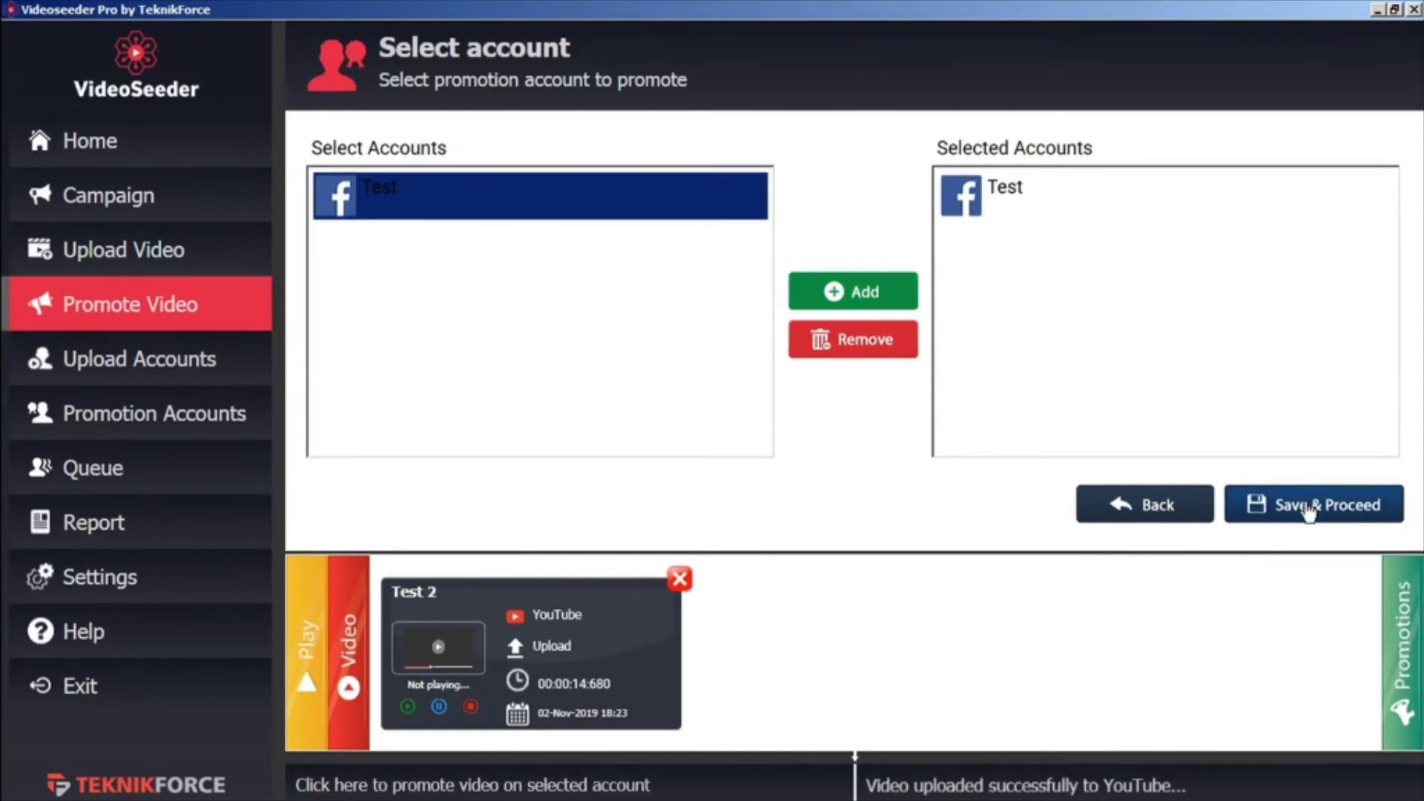
{"action": "left_click", "coordinate": [1310, 507]}
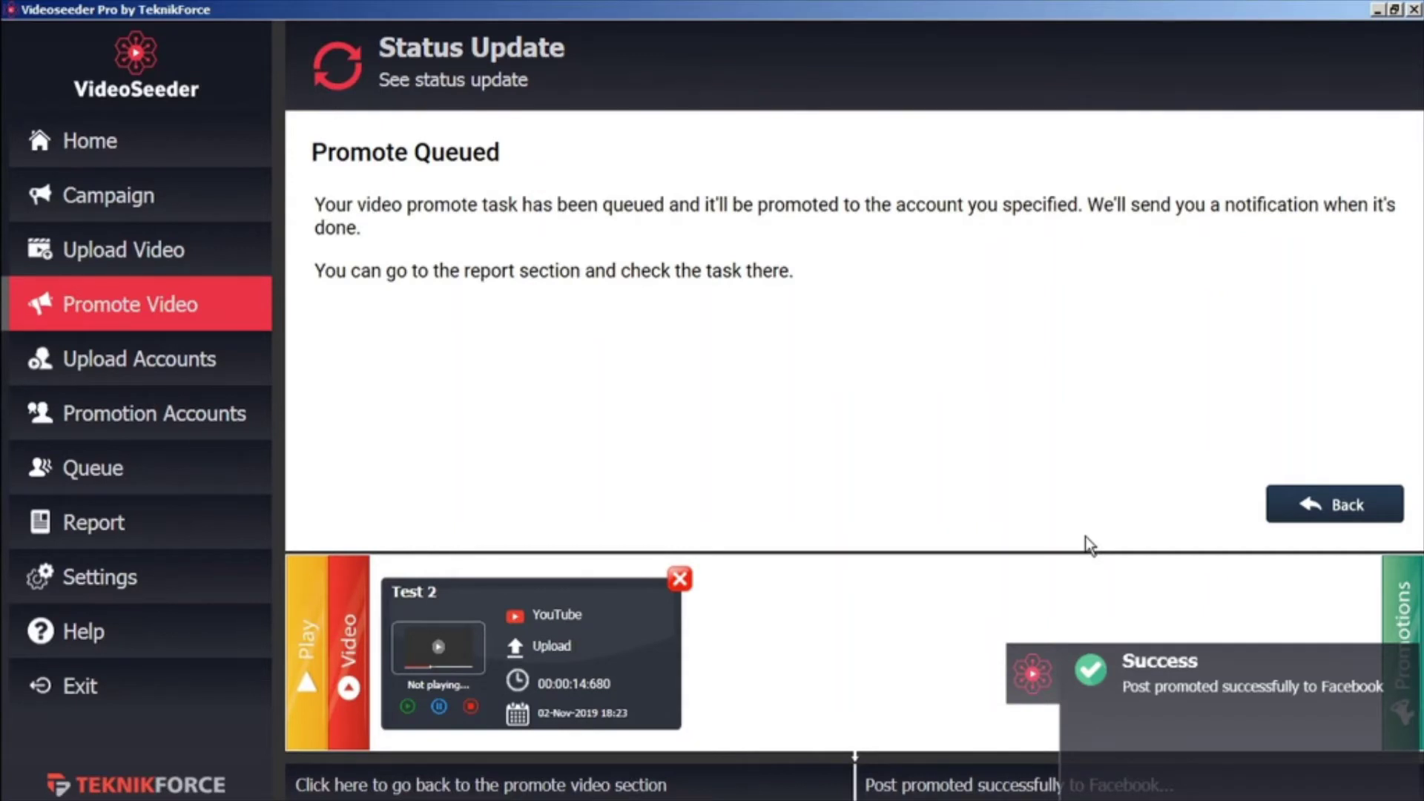
Show the 16-entry Actions Report and scroll right to its Remark and Site columns
{"action": "left_click", "coordinate": [211, 532]}
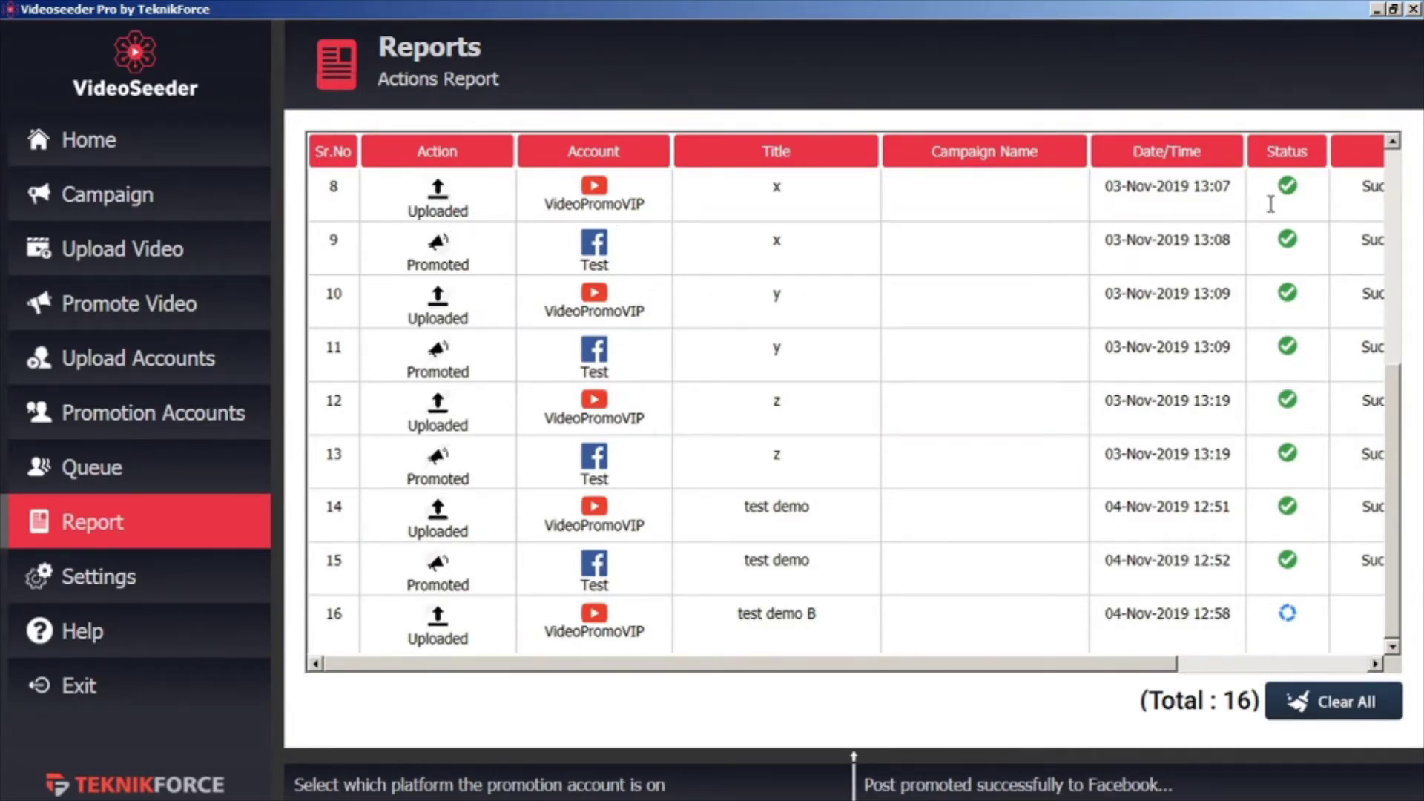
{"action": "left_click_drag", "start_coordinate": [1039, 665], "coordinate": [1290, 676]}
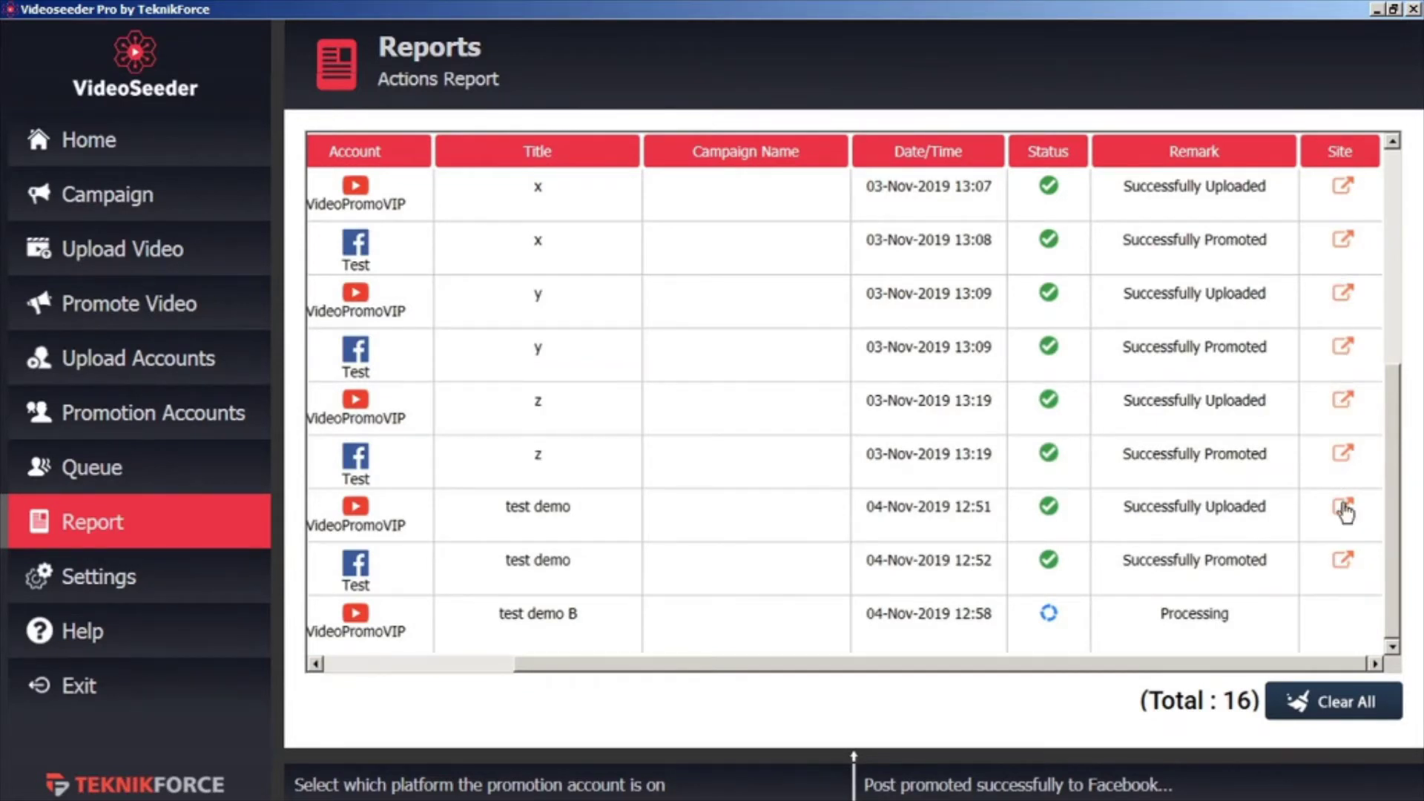
Open the test demo's Facebook post, then its 0:14 YouTube video page
{"action": "left_click", "coordinate": [1344, 563]}
{"action": "left_click", "coordinate": [1342, 511]}
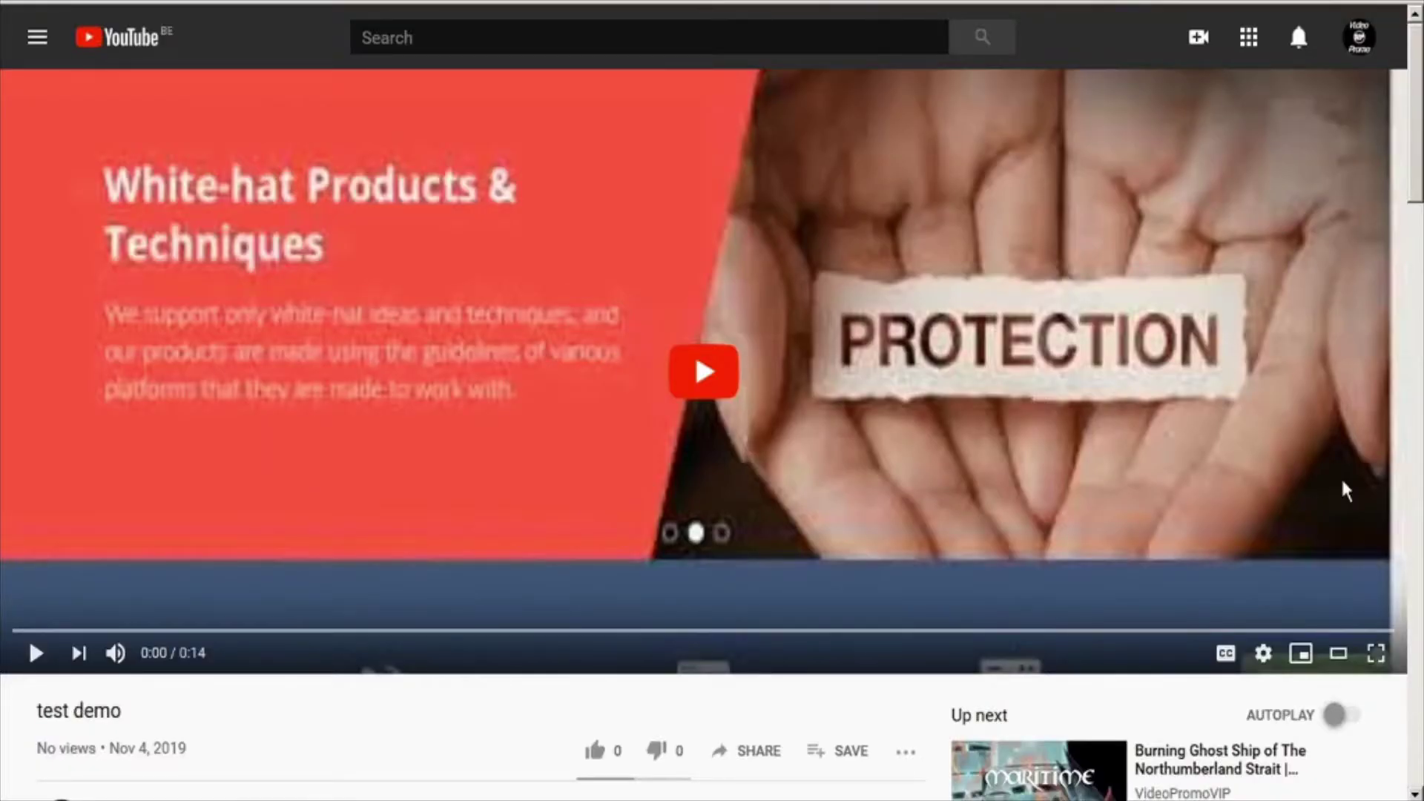